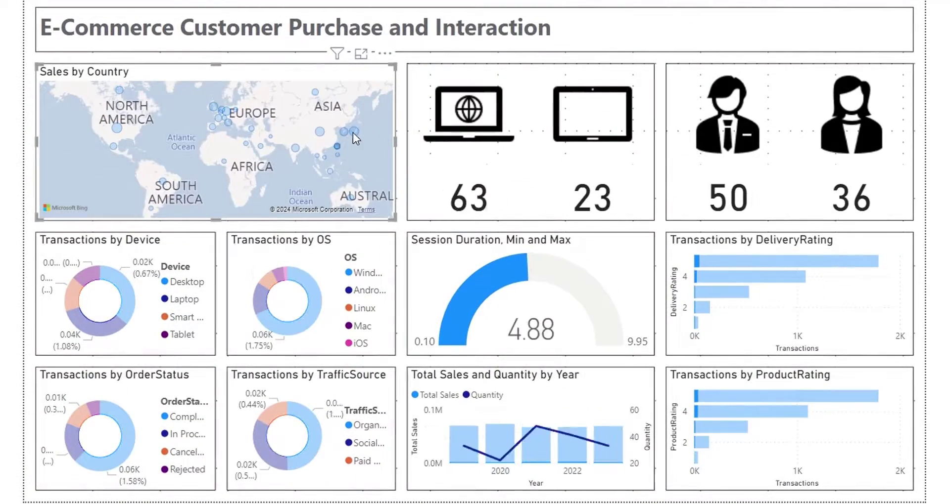
Cross-filter the dashboard by country map, smart phone device, order status and Cancelled orders, clearing each.
{"action": "left_click", "coordinate": [344, 131]}
{"action": "left_click", "coordinate": [116, 127]}
{"action": "left_click", "coordinate": [149, 120]}
{"action": "left_click", "coordinate": [85, 286]}
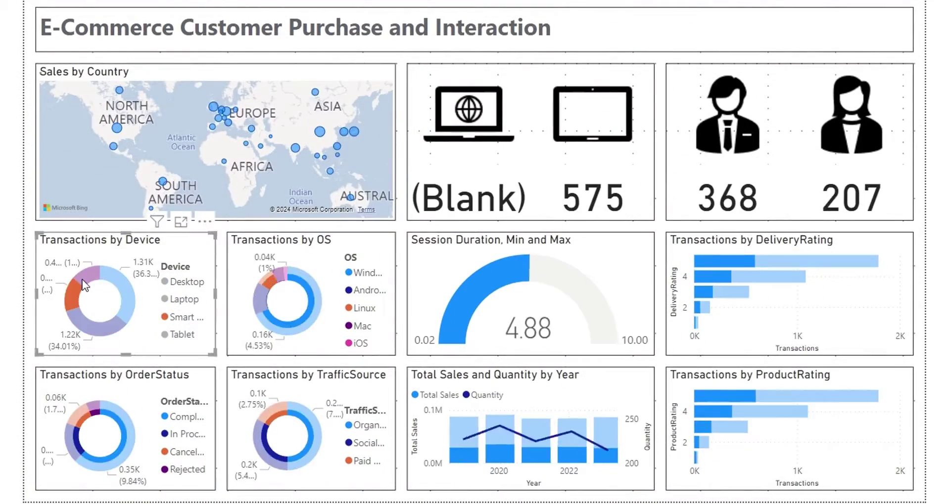
{"action": "left_click", "coordinate": [280, 277]}
{"action": "left_click", "coordinate": [261, 298]}
{"action": "left_click", "coordinate": [260, 298]}
{"action": "left_click", "coordinate": [81, 414]}
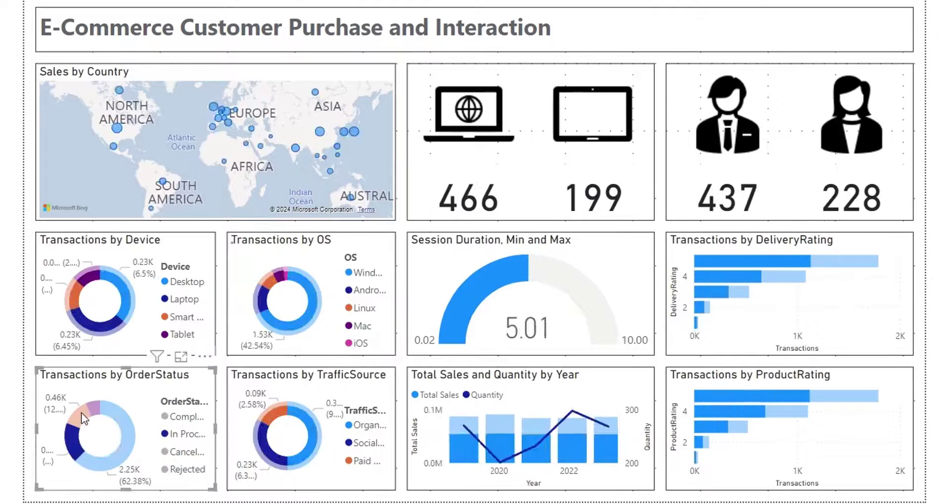
{"action": "left_click", "coordinate": [81, 413]}
Cross-filter by organic search, years 2021 and 2023, delivery and product ratings, clearing each filter.
{"action": "left_click", "coordinate": [306, 424]}
{"action": "left_click", "coordinate": [306, 423]}
{"action": "left_click", "coordinate": [542, 435]}
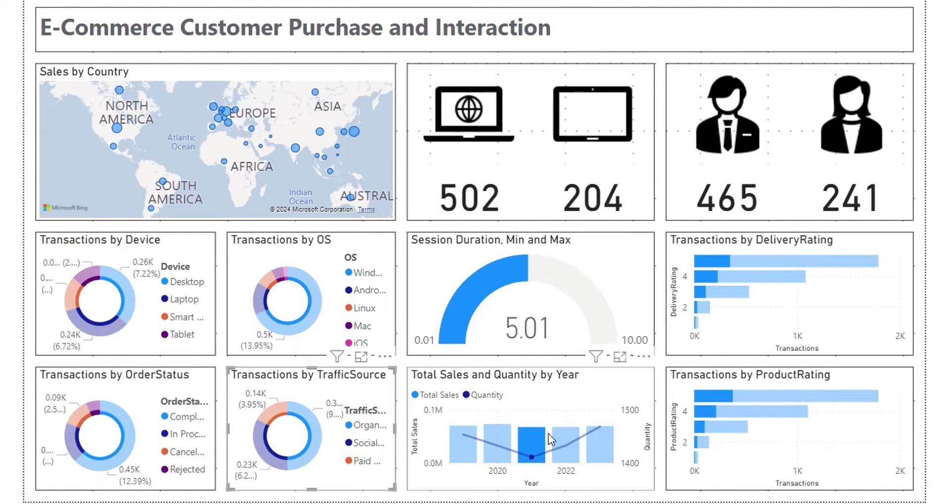
{"action": "left_click", "coordinate": [598, 440]}
{"action": "left_click", "coordinate": [599, 440]}
{"action": "left_click", "coordinate": [722, 292]}
{"action": "left_click", "coordinate": [722, 292]}
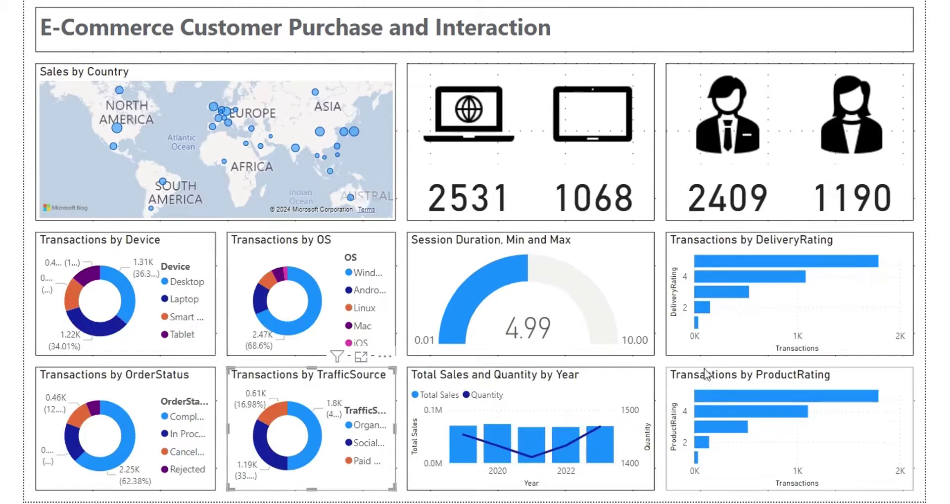
{"action": "left_click", "coordinate": [718, 427]}
{"action": "left_click", "coordinate": [717, 427]}
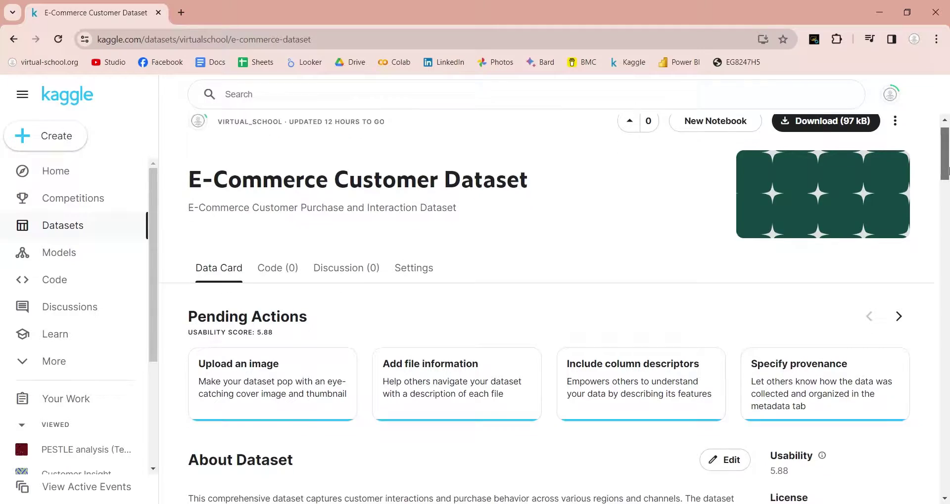
Scroll the Kaggle page to the data preview, shift it right to Quantity and Price, then reload.
{"action": "left_click_drag", "start_coordinate": [948, 170], "coordinate": [948, 314]}
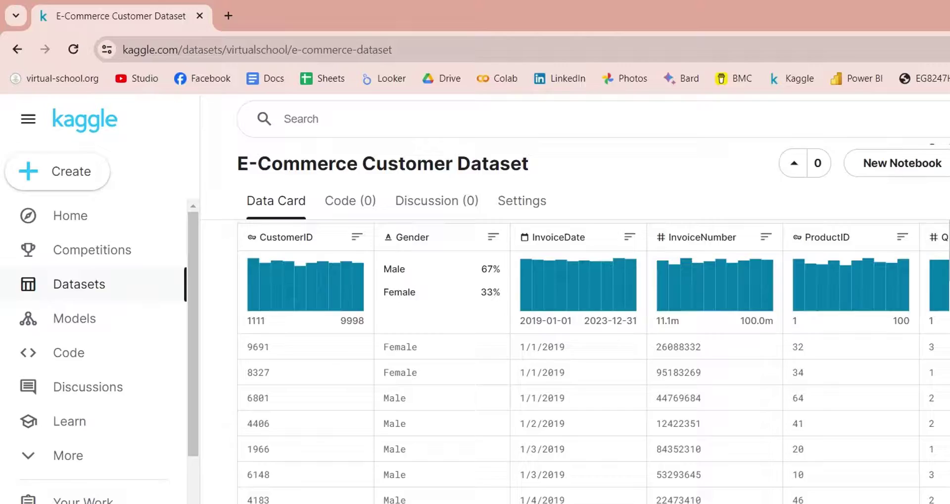
{"action": "scroll", "coordinate": [594, 371], "scroll_direction": "right", "scroll_amount": 5}
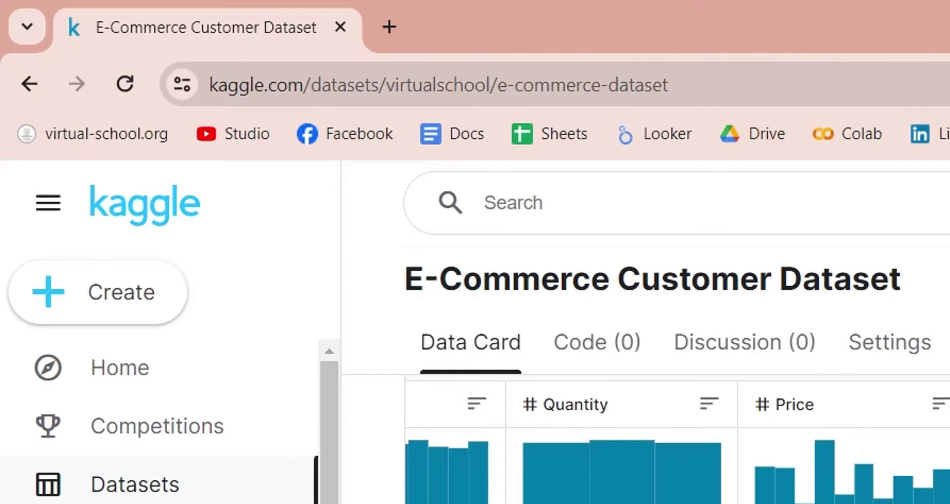
{"action": "key", "text": "F5"}
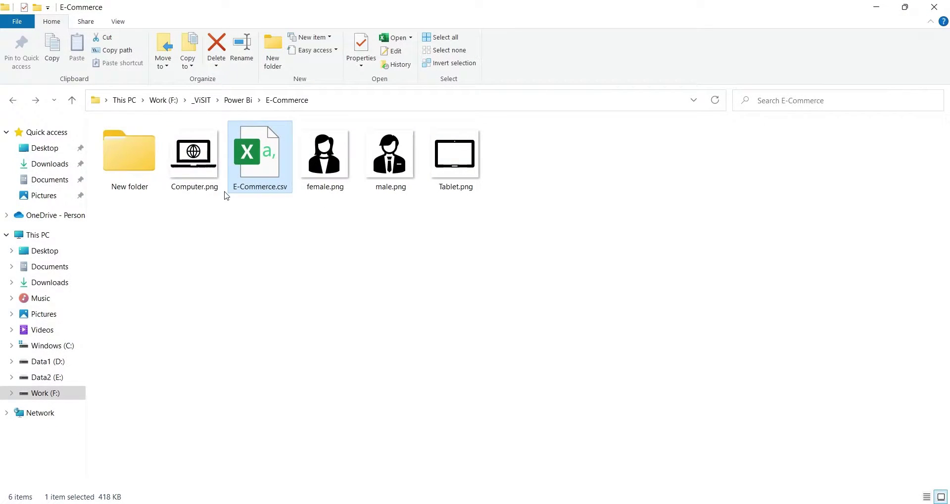
{"action": "left_click", "coordinate": [218, 188]}
{"action": "left_click", "coordinate": [324, 186]}
{"action": "left_click", "coordinate": [394, 186]}
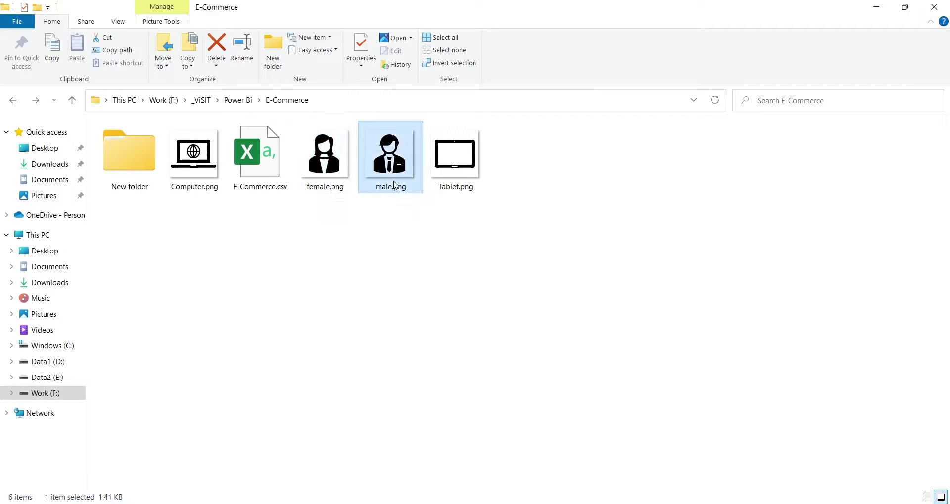
{"action": "left_click", "coordinate": [444, 188]}
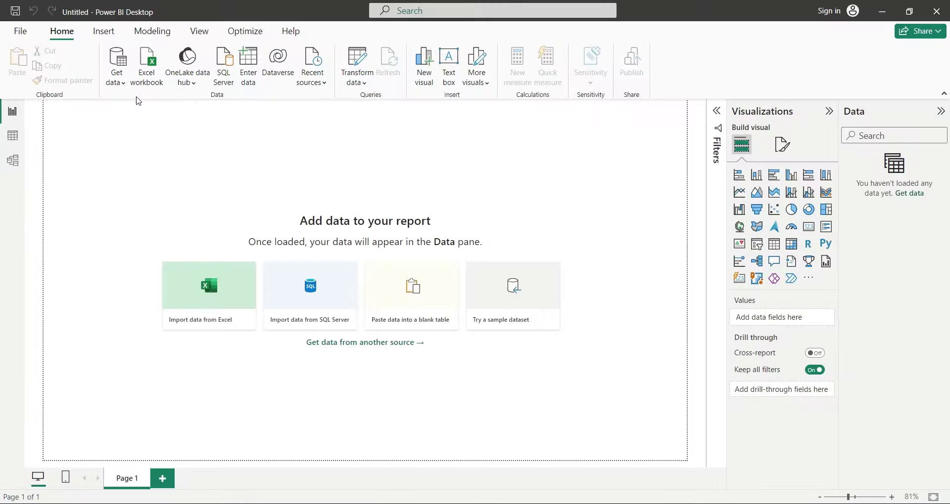
Import E-Commerce.csv through Get data > Text/CSV and load the previewed data.
{"action": "left_click", "coordinate": [119, 80]}
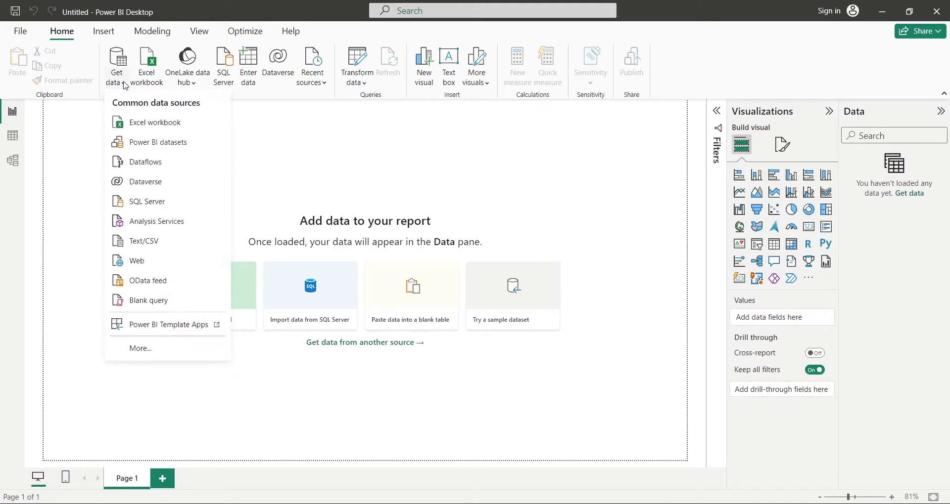
{"action": "left_click", "coordinate": [137, 241]}
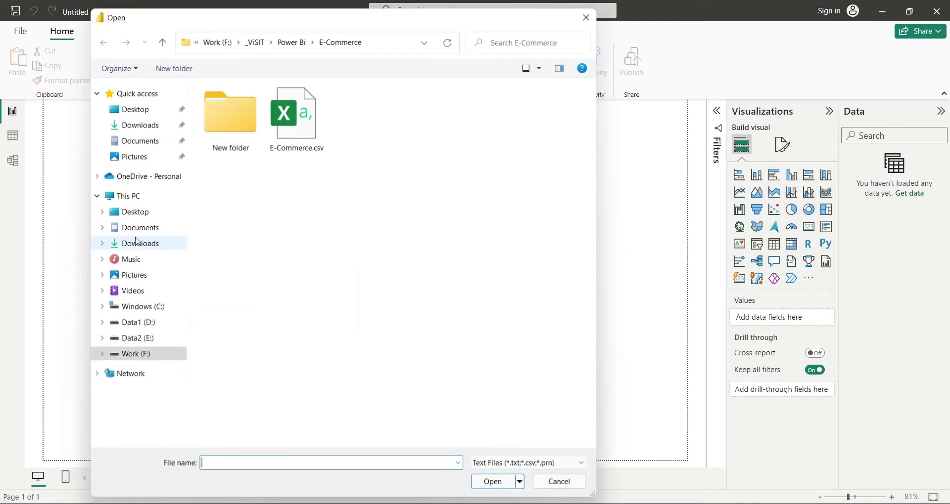
{"action": "left_click", "coordinate": [296, 129]}
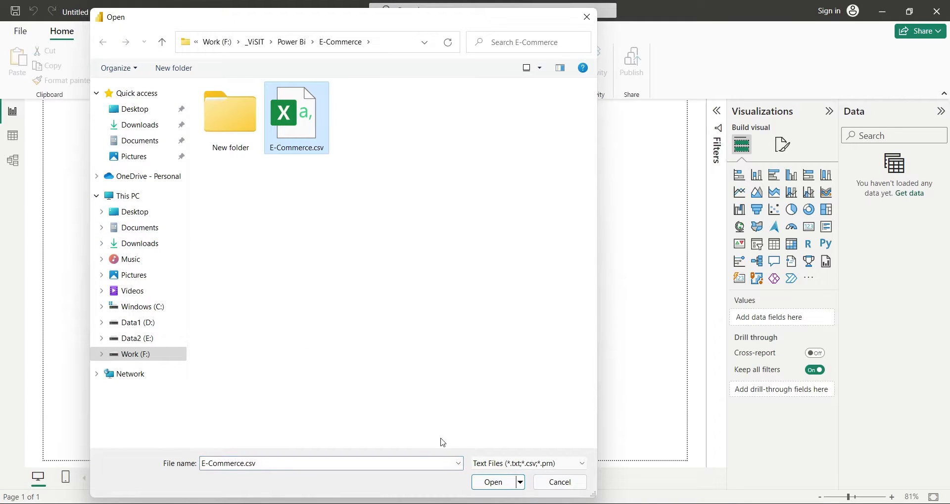
{"action": "left_click", "coordinate": [492, 484]}
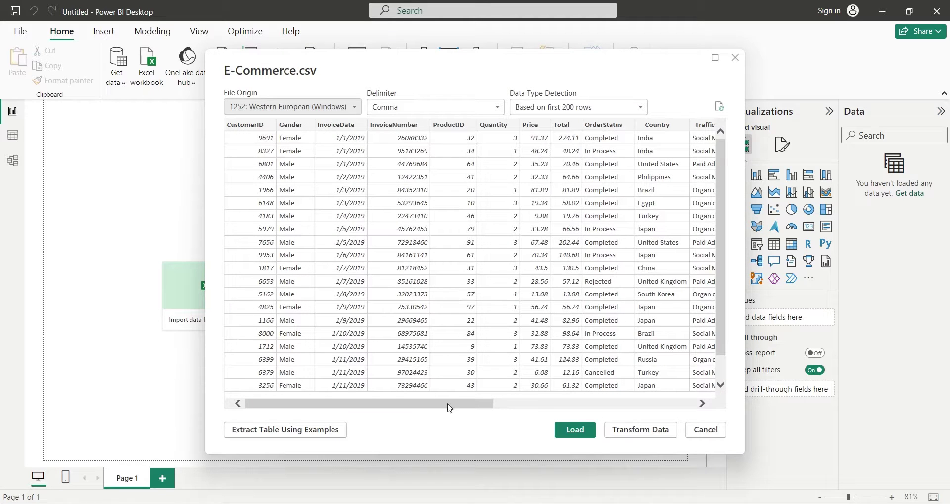
{"action": "left_click_drag", "start_coordinate": [449, 407], "coordinate": [687, 403]}
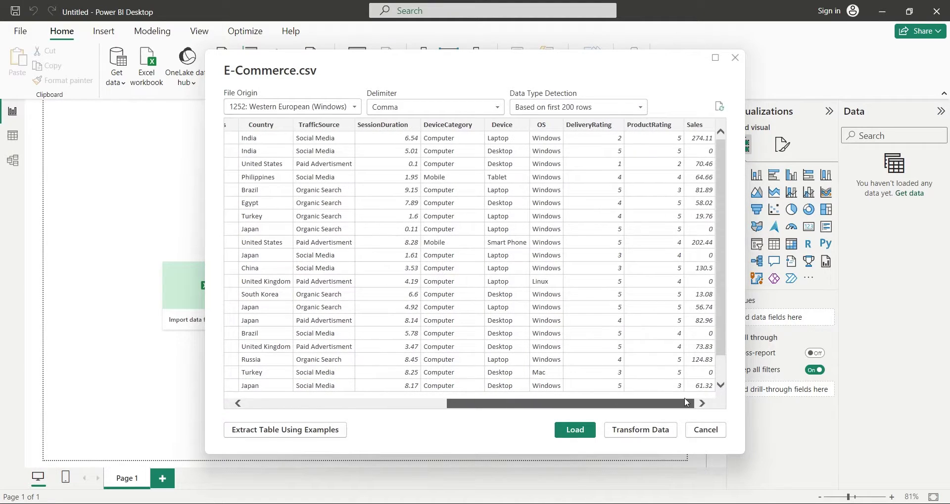
{"action": "left_click", "coordinate": [575, 429]}
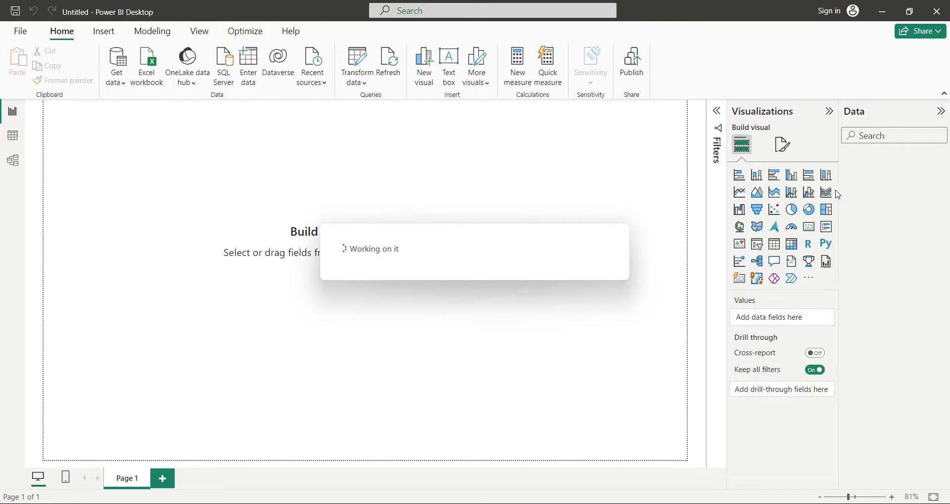
Add a top-wide text box titled 'E-Commerce Customer Purchase and Interaction' in bold size 24.
{"action": "left_click", "coordinate": [847, 158]}
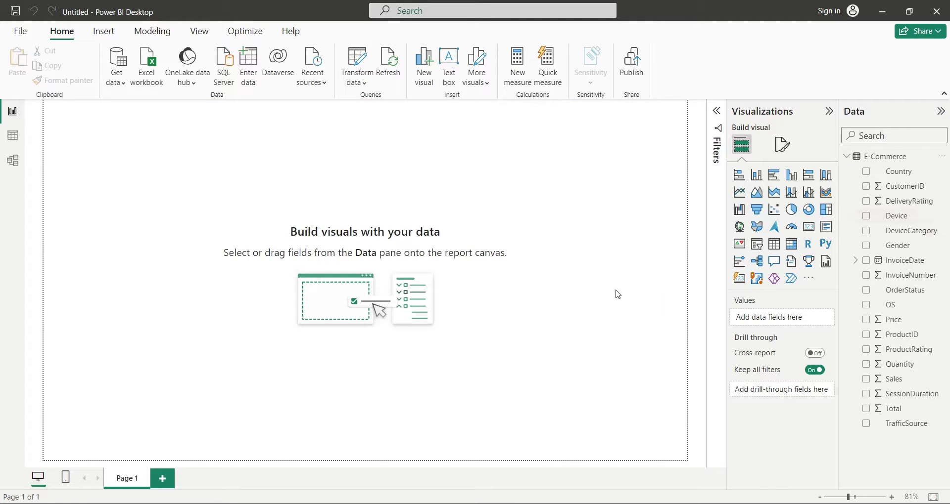
{"action": "left_click", "coordinate": [448, 64]}
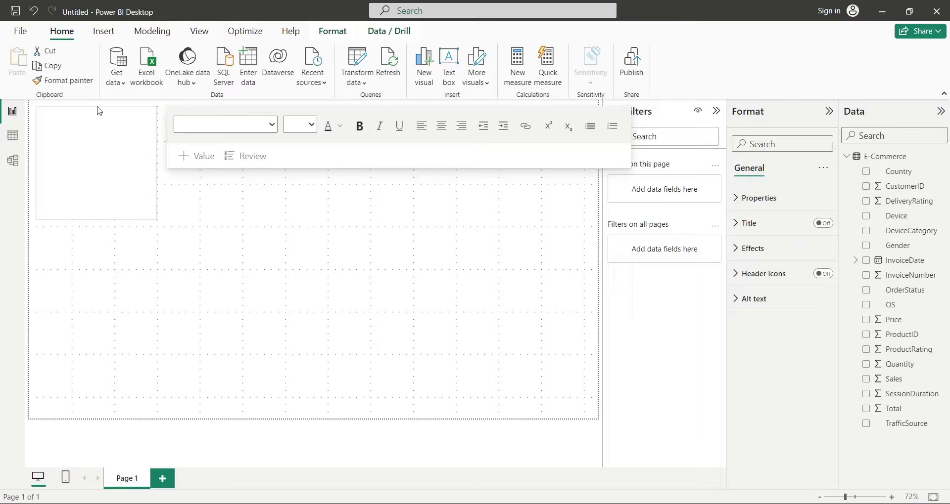
{"action": "left_click_drag", "start_coordinate": [167, 221], "coordinate": [584, 127]}
{"action": "type", "text": "E-Commerce Customer Purchase and Interaction"}
{"action": "key", "text": "ctrl+a"}
{"action": "left_click", "coordinate": [235, 163]}
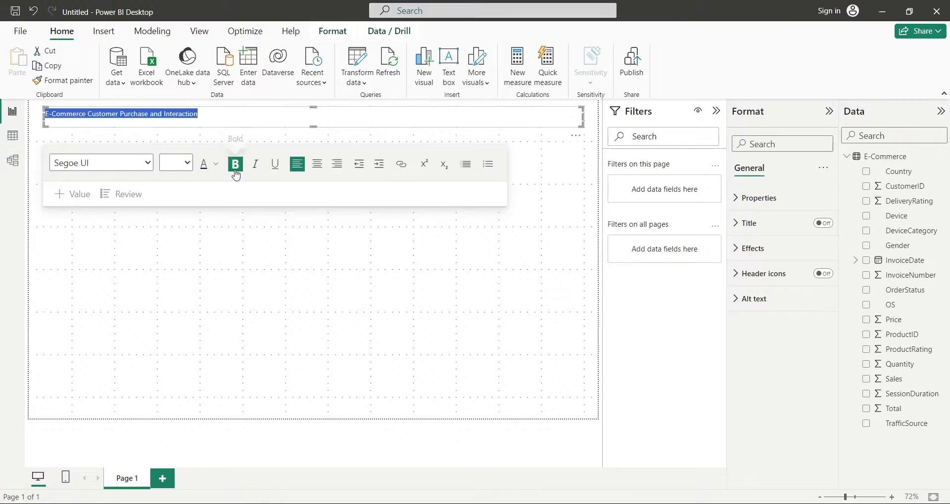
{"action": "left_click", "coordinate": [187, 163]}
{"action": "left_click", "coordinate": [178, 304]}
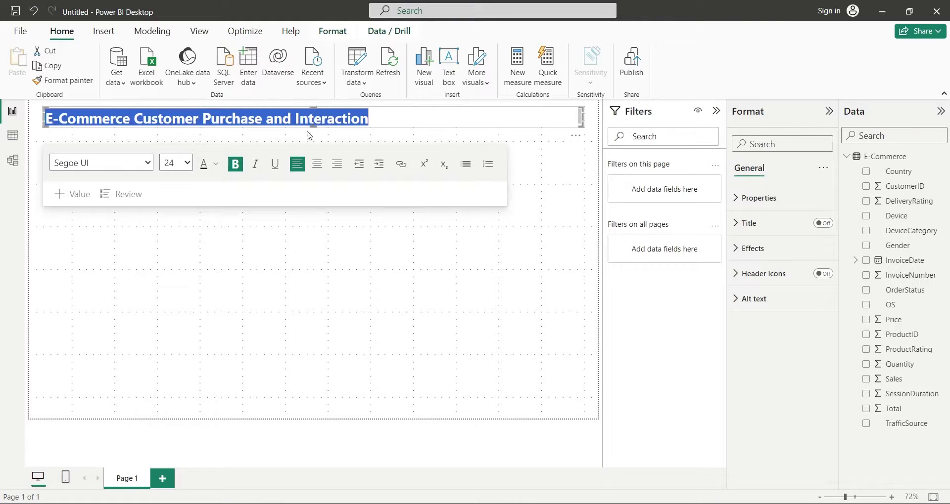
{"action": "left_click", "coordinate": [344, 255]}
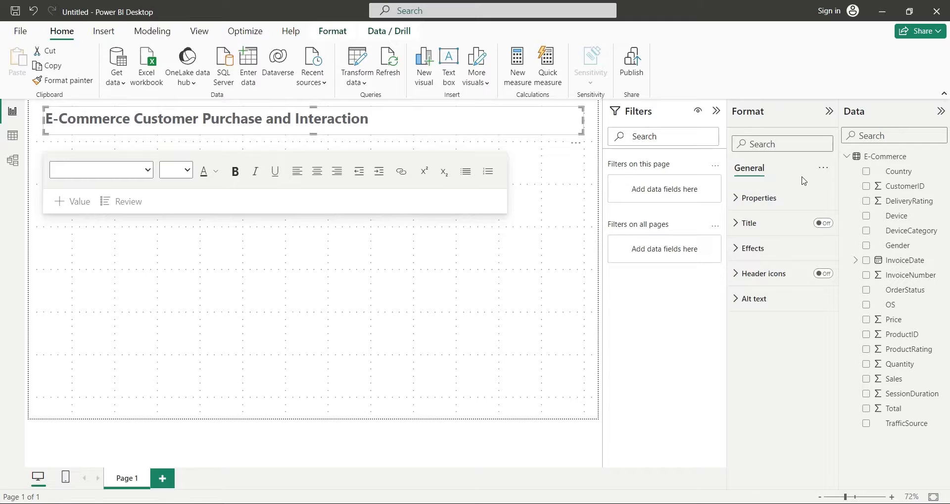
Turn on a visual border for the title box and collapse the Filters pane.
{"action": "left_click", "coordinate": [752, 249]}
{"action": "left_click", "coordinate": [819, 380]}
{"action": "left_click", "coordinate": [716, 110]}
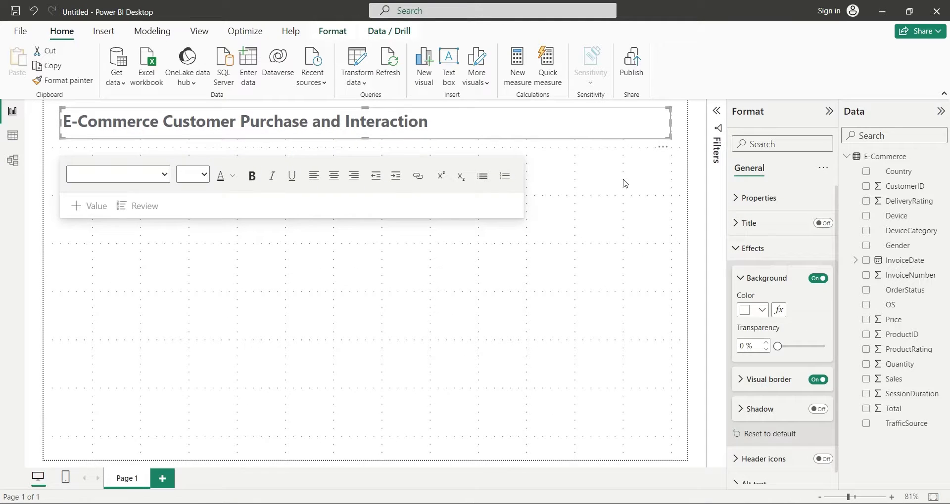
{"action": "left_click", "coordinate": [624, 184]}
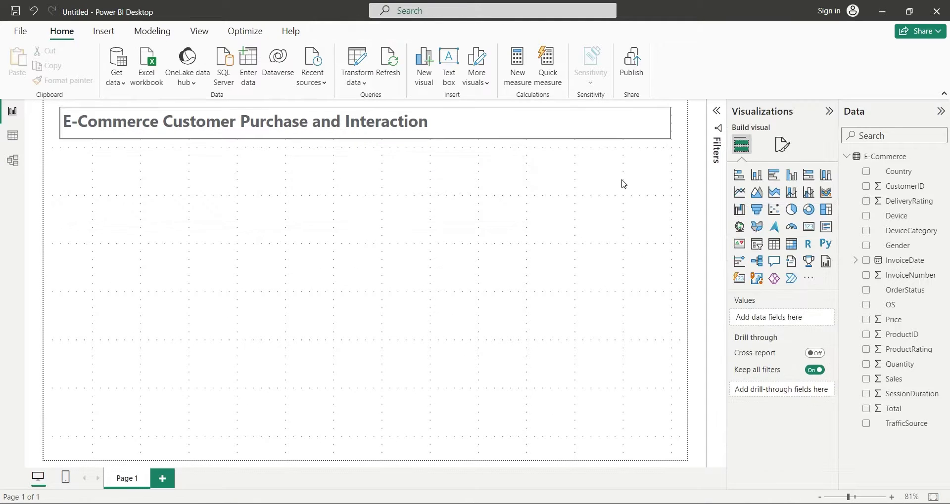
Create a map visual from the Country field and stretch it up under the title.
{"action": "left_click", "coordinate": [896, 173]}
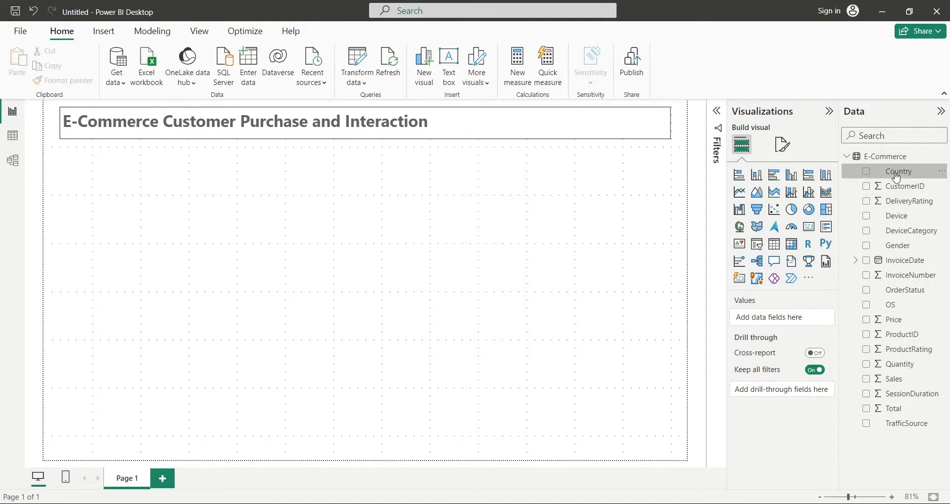
{"action": "left_click", "coordinate": [866, 172]}
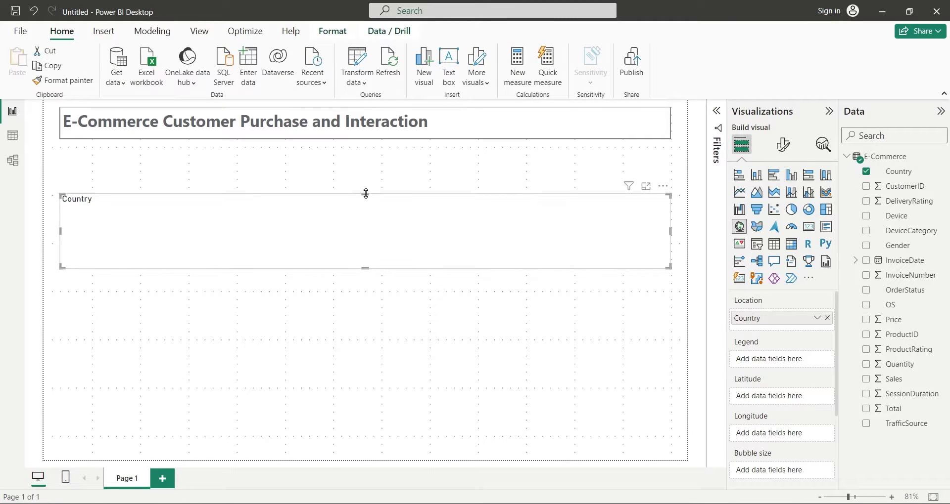
{"action": "left_click_drag", "start_coordinate": [365, 195], "coordinate": [372, 154]}
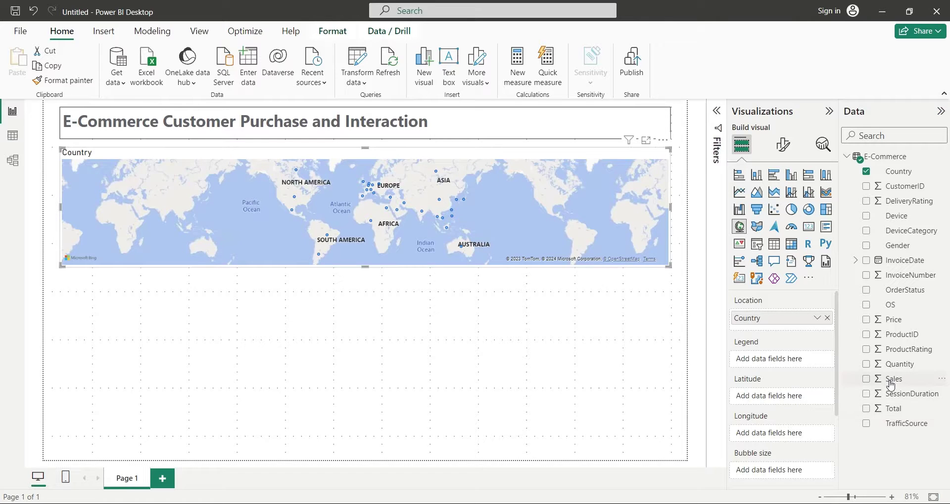
Size the map bubbles by Sales, rename 'Sum of Sales' to 'Sales', and narrow the map leftward.
{"action": "left_click_drag", "start_coordinate": [890, 384], "coordinate": [774, 473]}
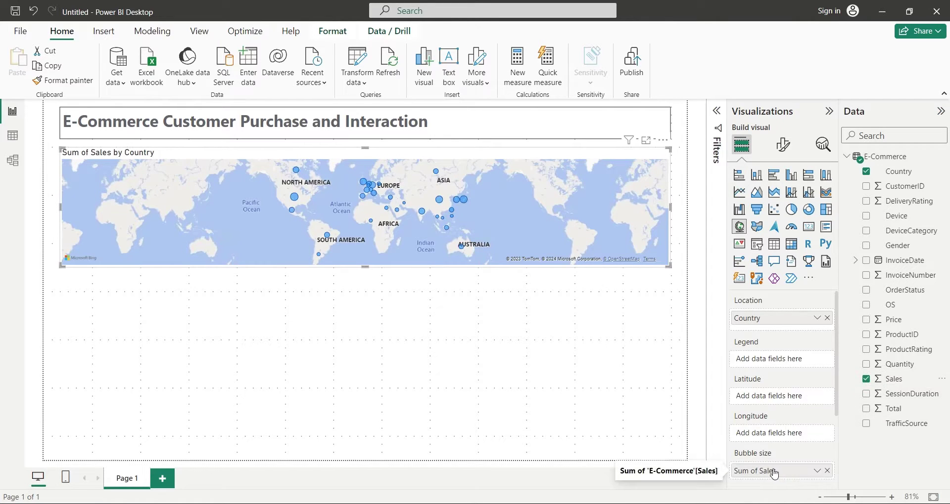
{"action": "double_click", "coordinate": [774, 473]}
{"action": "left_click", "coordinate": [761, 471]}
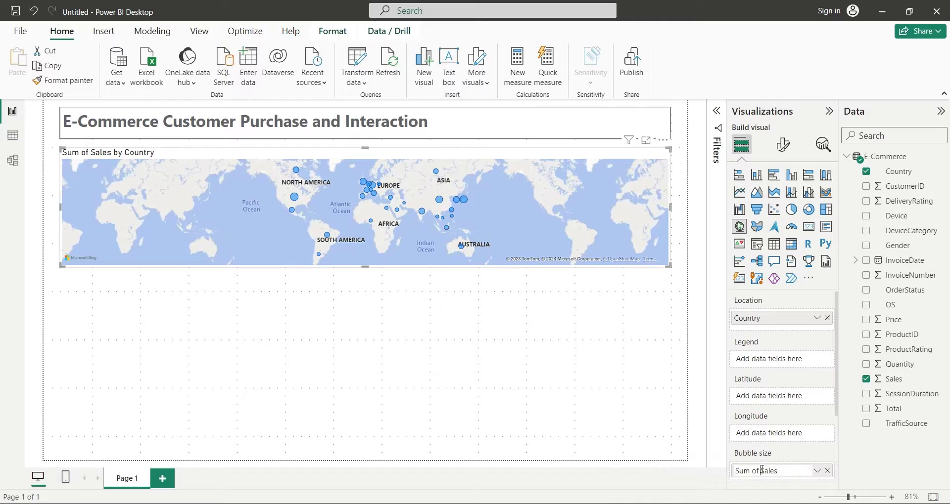
{"action": "left_click_drag", "start_coordinate": [757, 471], "coordinate": [694, 472]}
{"action": "key", "text": "BackSpace"}
{"action": "key", "text": "Return"}
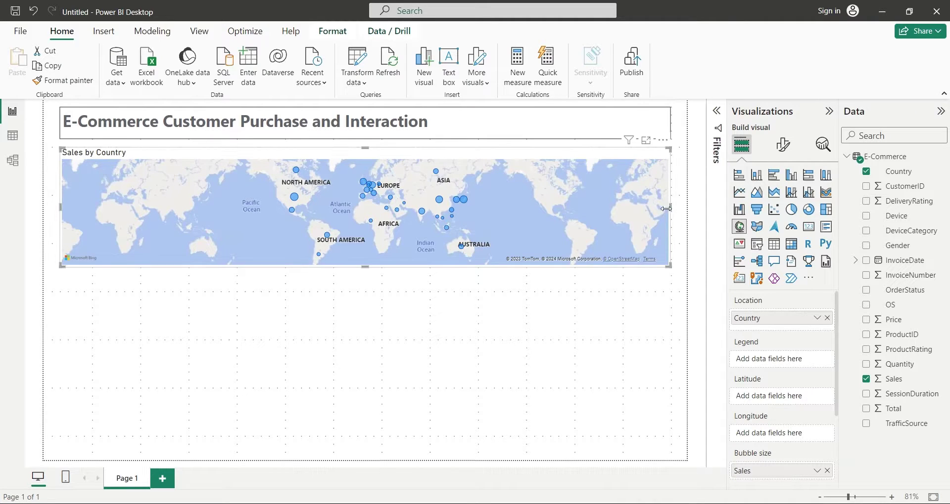
{"action": "left_click_drag", "start_coordinate": [667, 209], "coordinate": [332, 215]}
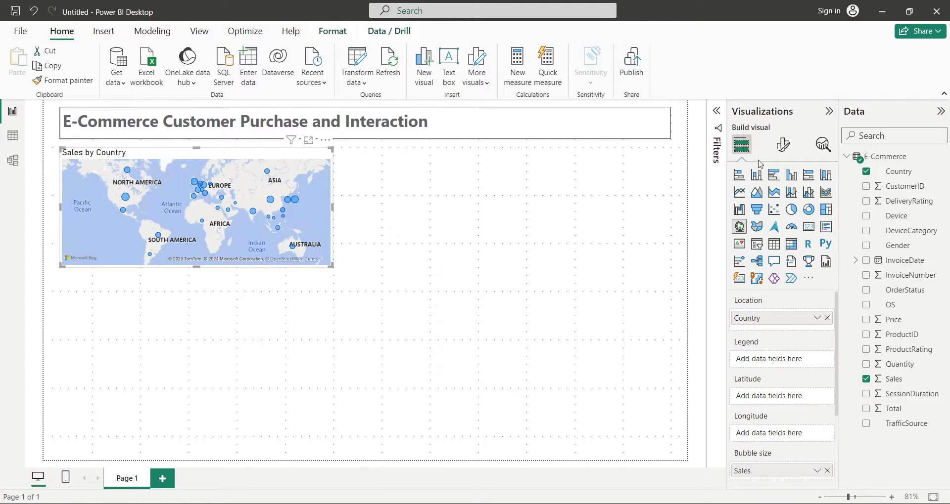
Set the Sales by Country map's Map settings style to Light.
{"action": "left_click", "coordinate": [782, 144]}
{"action": "left_click", "coordinate": [755, 281]}
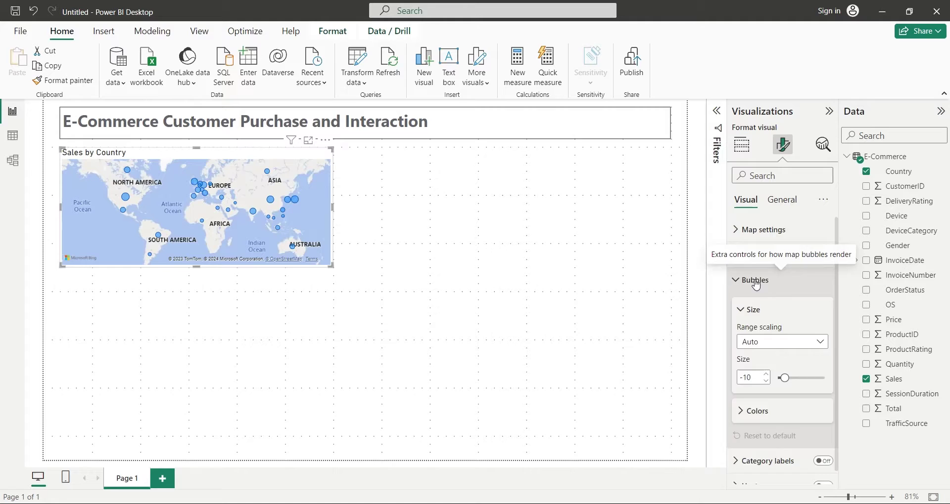
{"action": "left_click", "coordinate": [755, 285]}
{"action": "left_click", "coordinate": [783, 203]}
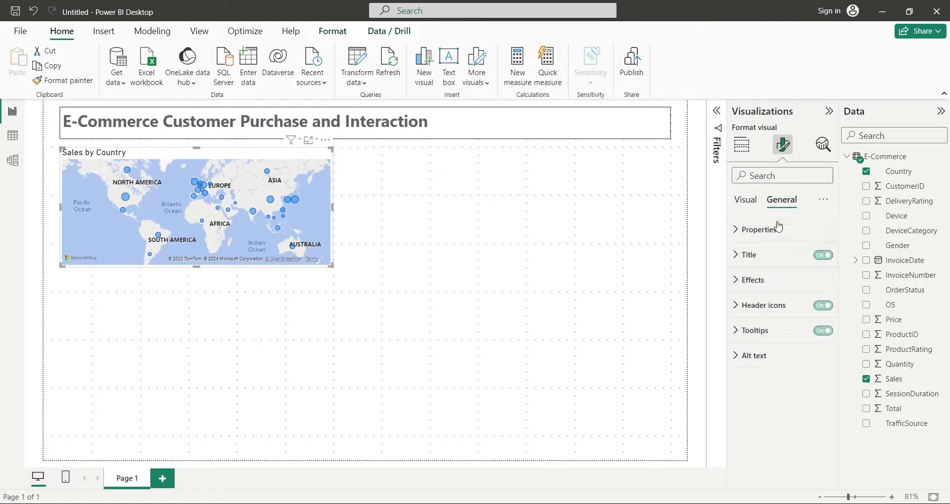
{"action": "left_click", "coordinate": [757, 280]}
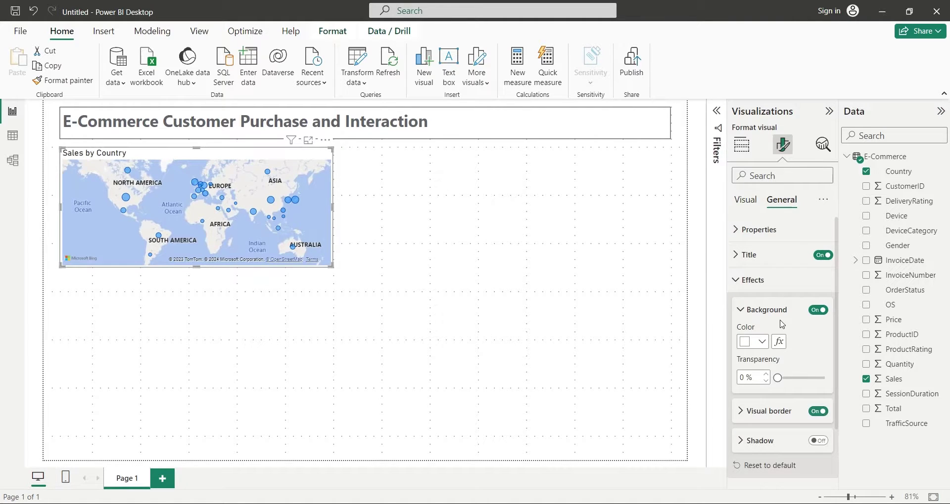
{"action": "left_click", "coordinate": [742, 145]}
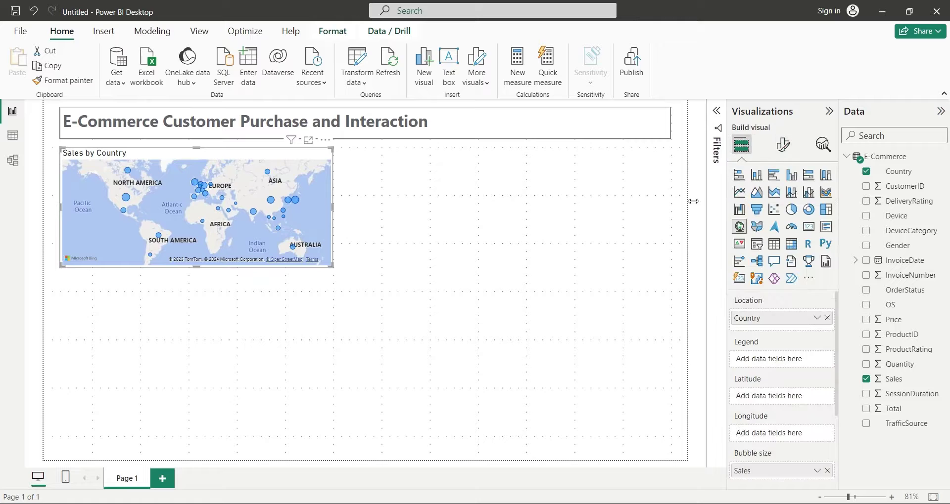
{"action": "left_click", "coordinate": [784, 144]}
{"action": "left_click", "coordinate": [765, 230]}
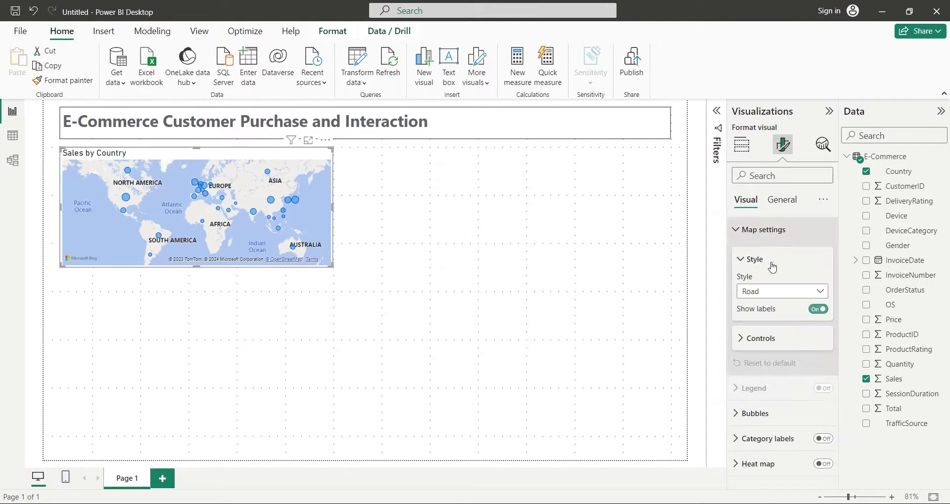
{"action": "left_click", "coordinate": [787, 297]}
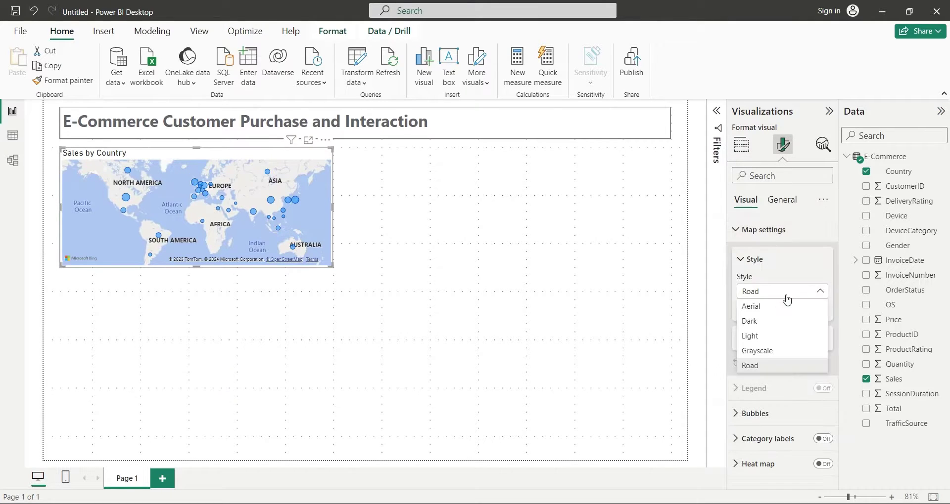
{"action": "left_click", "coordinate": [774, 338]}
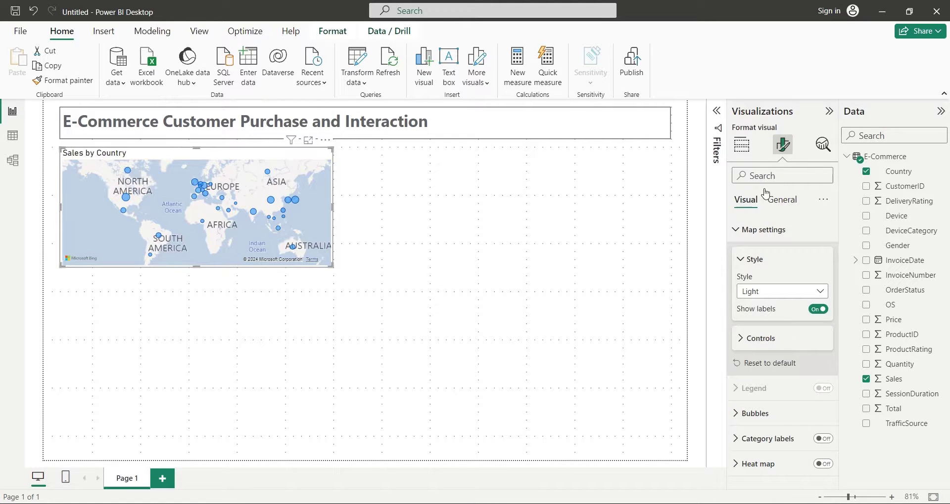
{"action": "left_click", "coordinate": [741, 144]}
{"action": "left_click", "coordinate": [557, 259]}
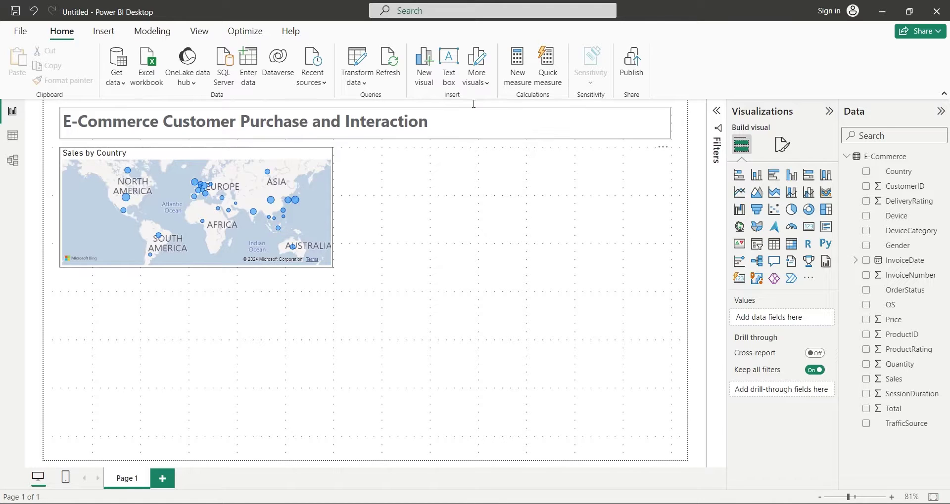
Insert the Computer.png image, move it beside the map and shrink it to icon size.
{"action": "left_click", "coordinate": [104, 31]}
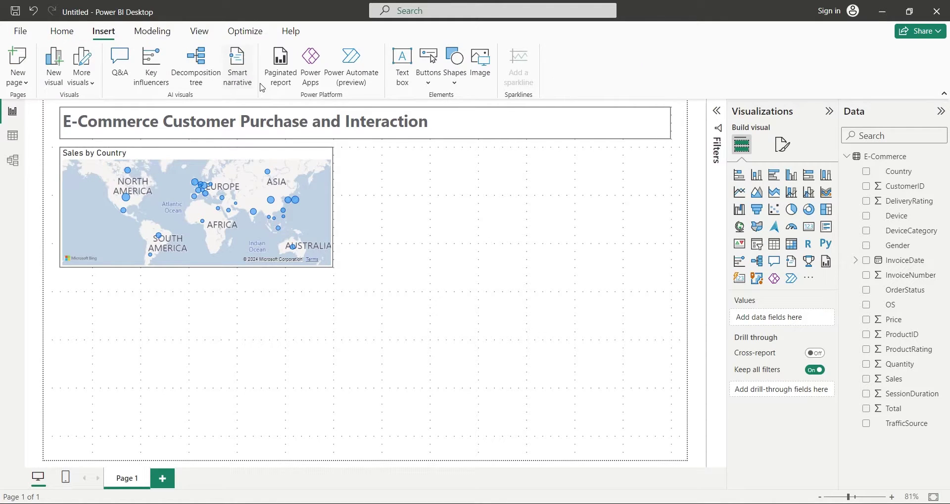
{"action": "left_click", "coordinate": [479, 62]}
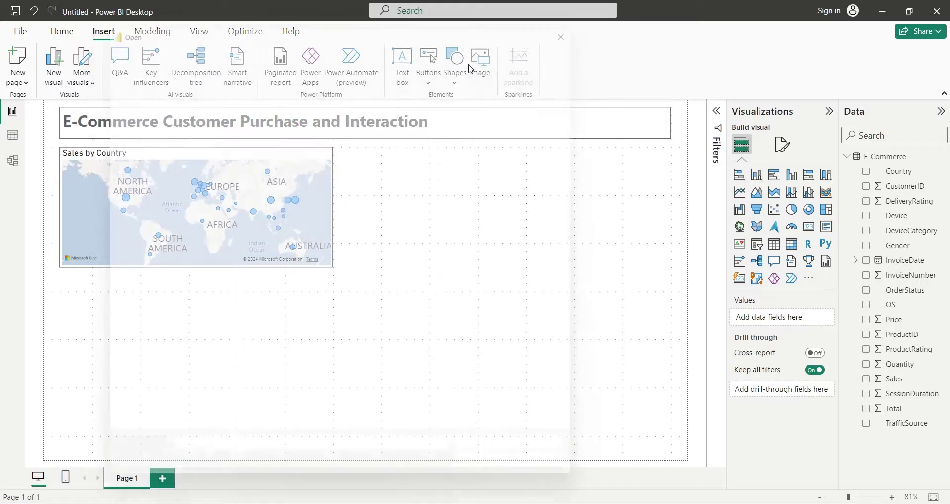
{"action": "left_click", "coordinate": [296, 119]}
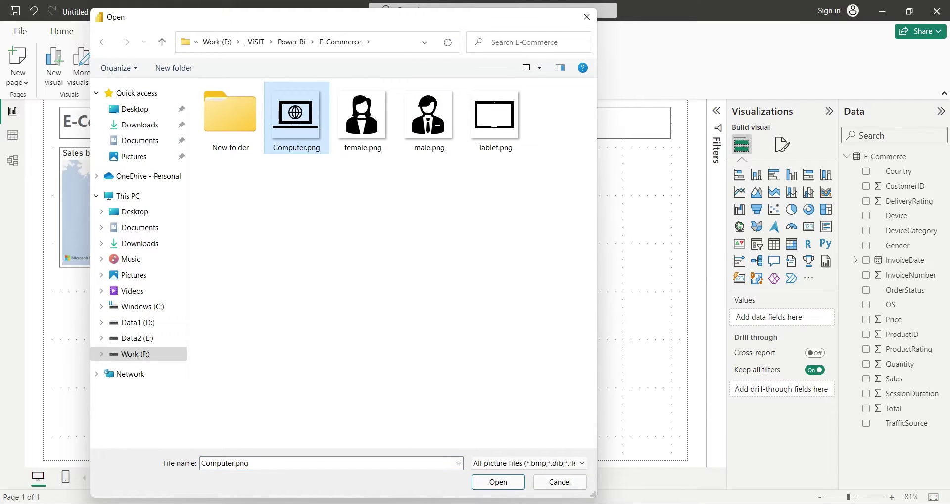
{"action": "left_click", "coordinate": [508, 483]}
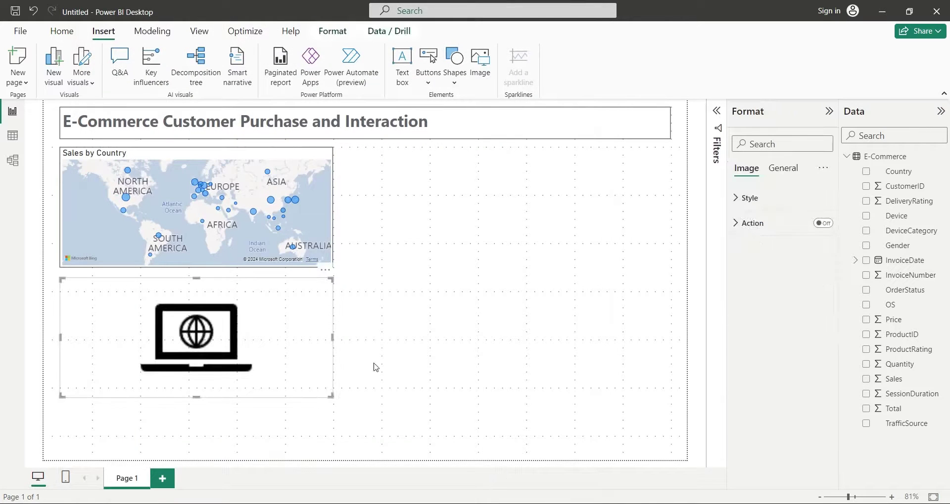
{"action": "left_click_drag", "start_coordinate": [373, 367], "coordinate": [462, 207]}
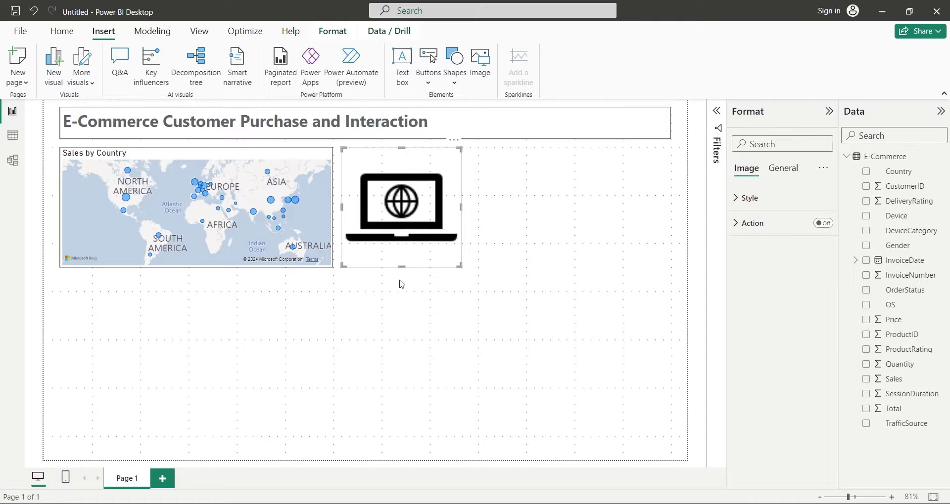
{"action": "left_click_drag", "start_coordinate": [401, 270], "coordinate": [405, 243]}
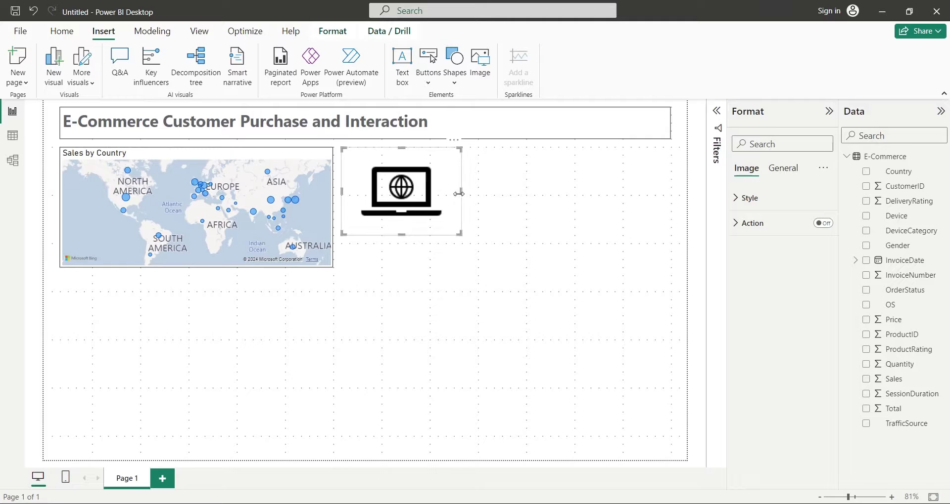
{"action": "left_click_drag", "start_coordinate": [459, 194], "coordinate": [429, 195]}
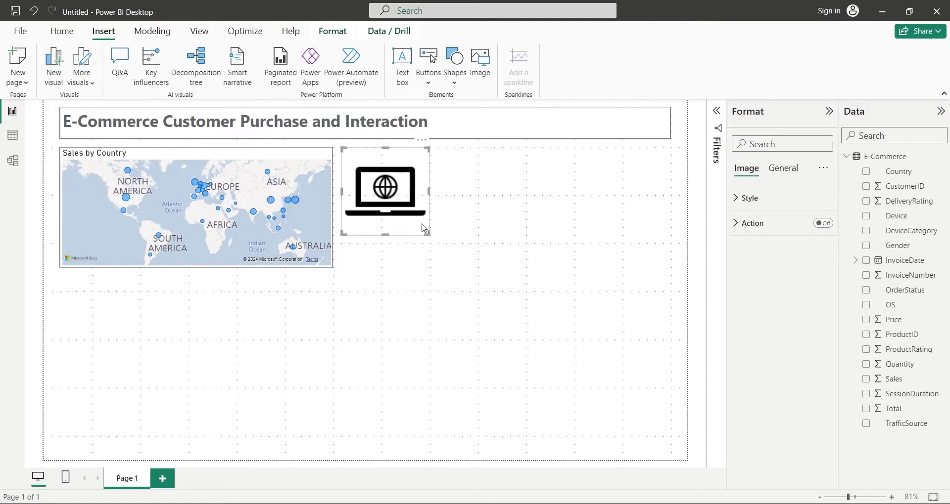
{"action": "left_click_drag", "start_coordinate": [387, 236], "coordinate": [385, 227]}
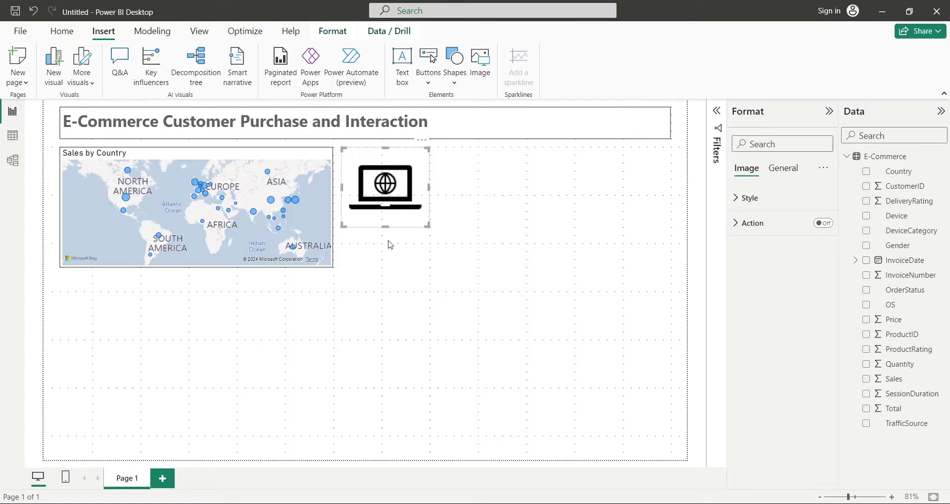
{"action": "left_click", "coordinate": [391, 244]}
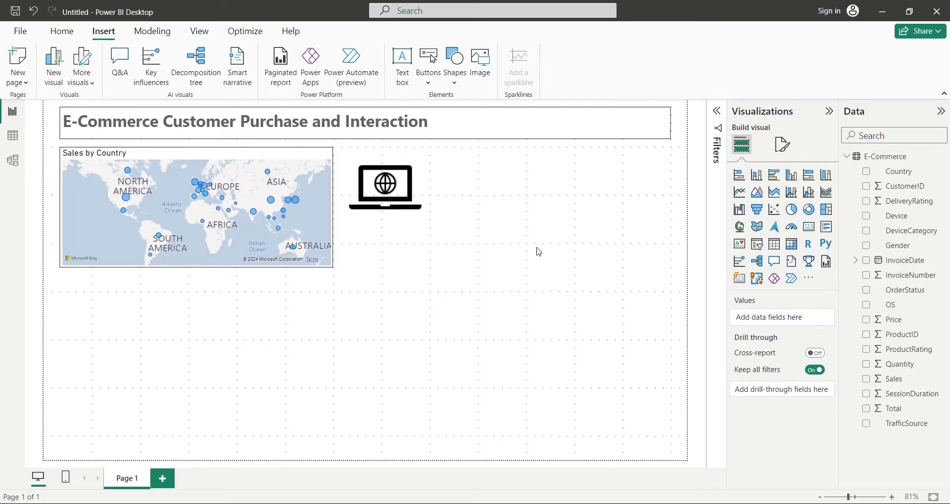
Add a short card showing the Count of DeviceCategory.
{"action": "left_click", "coordinate": [808, 227]}
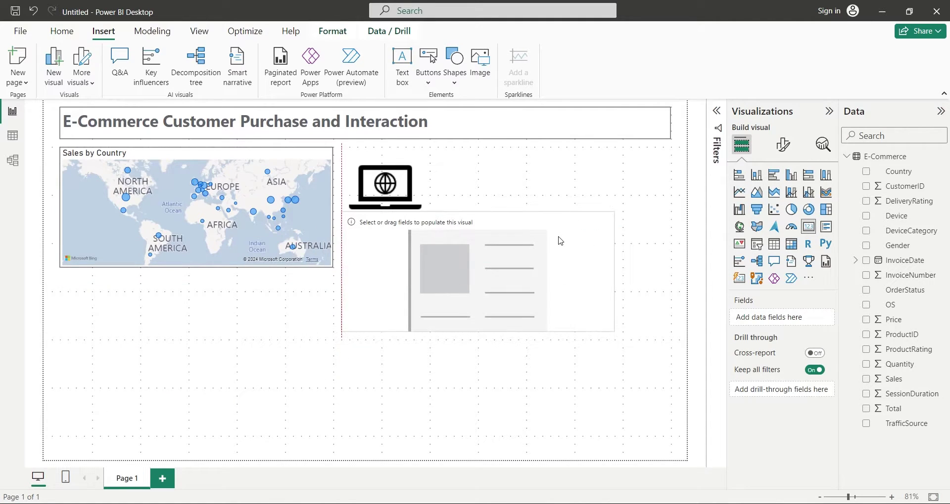
{"action": "left_click_drag", "start_coordinate": [478, 340], "coordinate": [474, 265]}
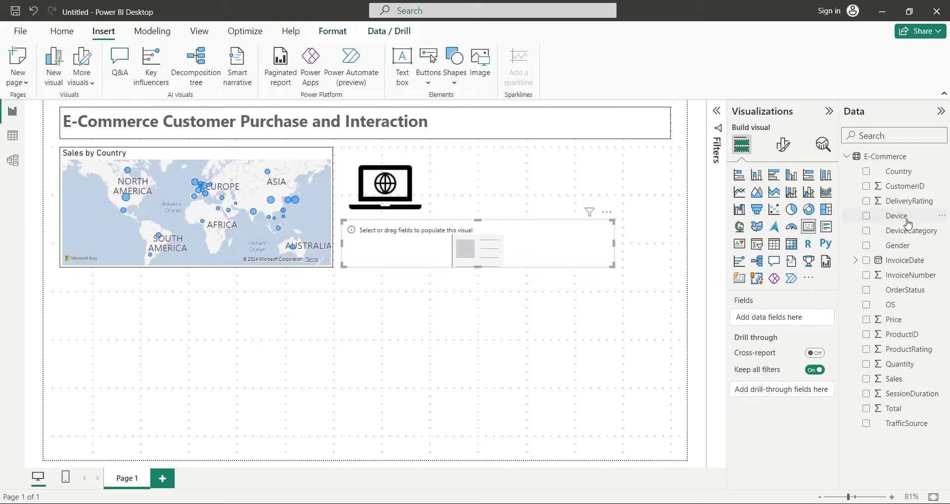
{"action": "left_click_drag", "start_coordinate": [907, 231], "coordinate": [796, 322]}
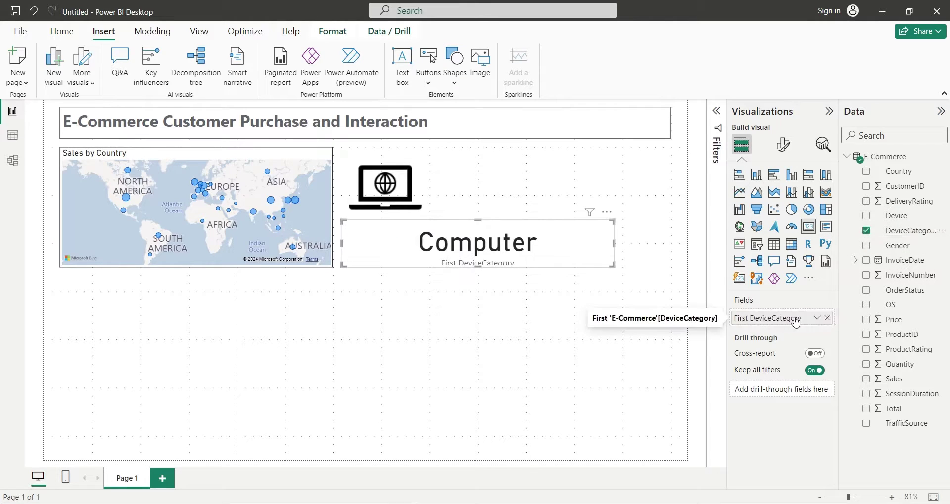
{"action": "left_click", "coordinate": [818, 319]}
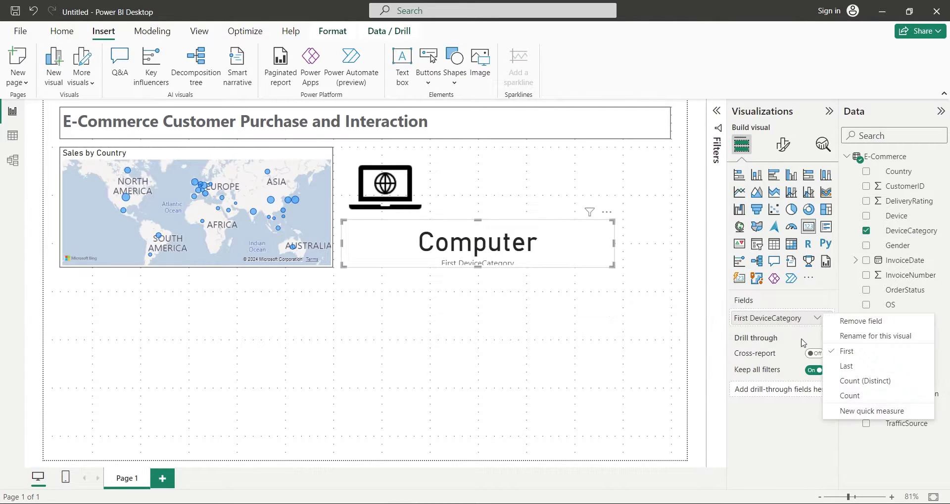
{"action": "left_click", "coordinate": [853, 394]}
Filter the card to Computer devices (2531), hide its category label, and narrow it.
{"action": "left_click", "coordinate": [717, 134]}
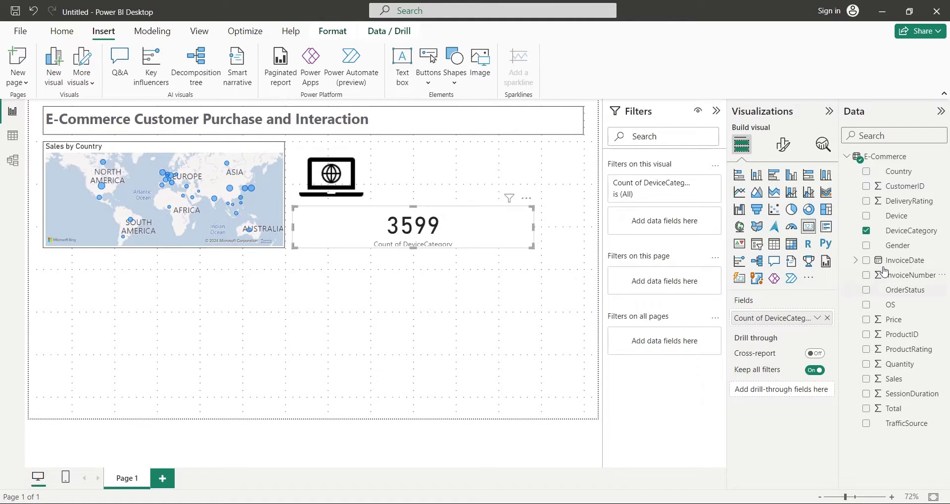
{"action": "left_click_drag", "start_coordinate": [912, 231], "coordinate": [653, 222]}
{"action": "left_click", "coordinate": [621, 305]}
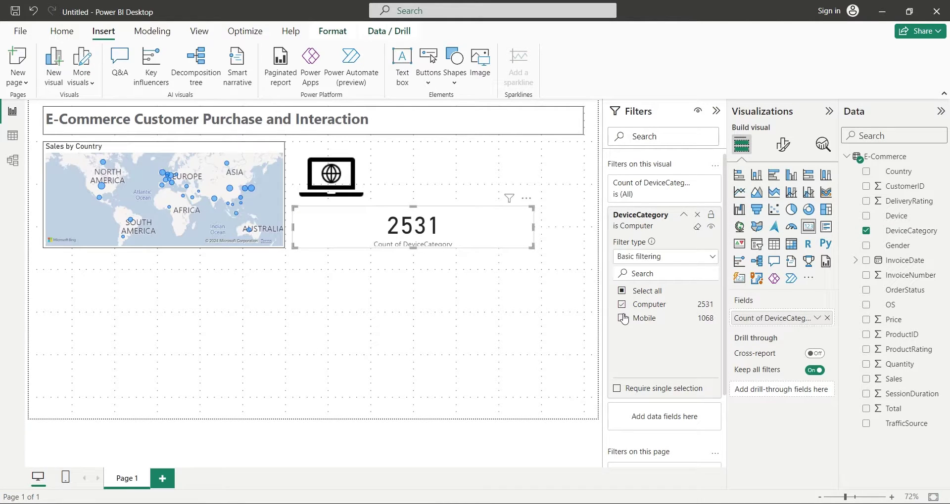
{"action": "left_click", "coordinate": [782, 146]}
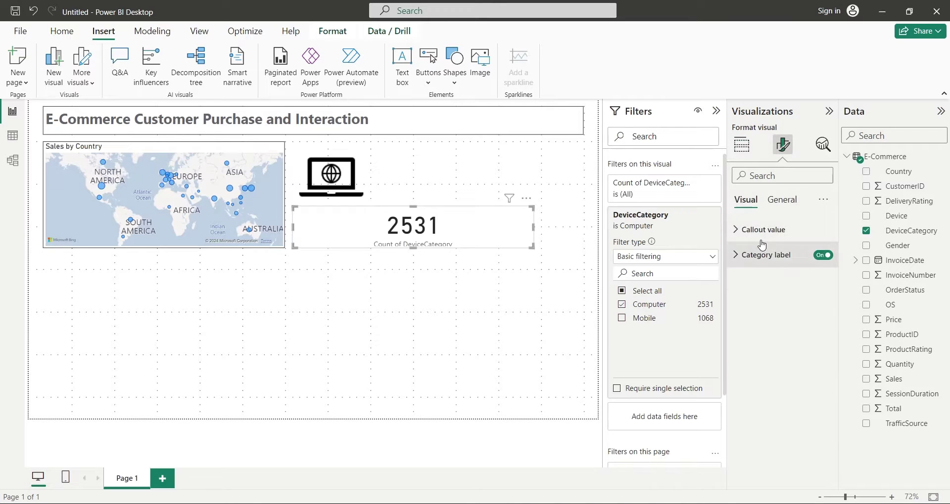
{"action": "left_click", "coordinate": [823, 255]}
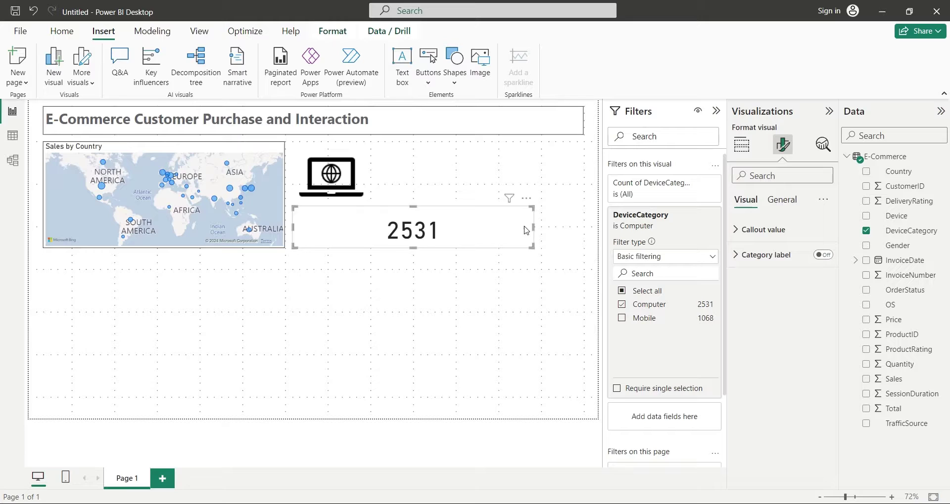
{"action": "left_click_drag", "start_coordinate": [526, 230], "coordinate": [370, 234]}
Insert Tablet.png, shrink it to icon size and place it beside the laptop icon.
{"action": "left_click", "coordinate": [418, 230]}
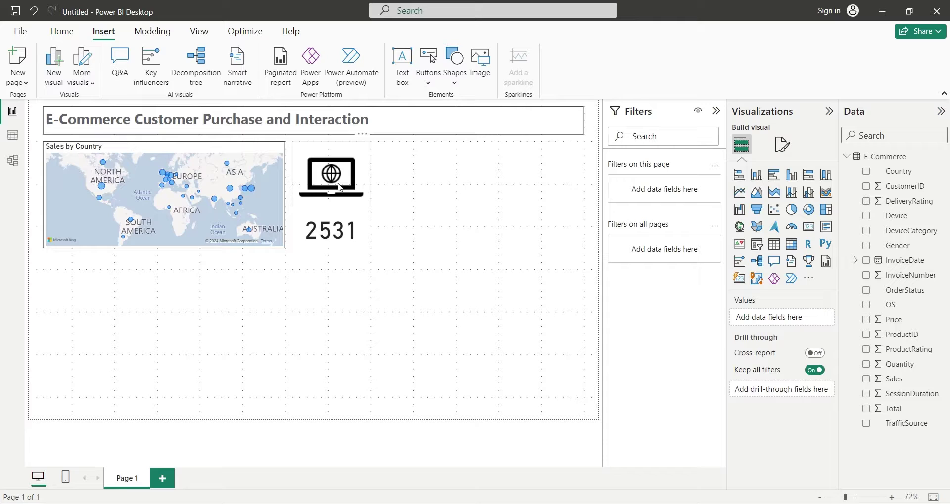
{"action": "left_click", "coordinate": [339, 187]}
{"action": "left_click", "coordinate": [332, 220]}
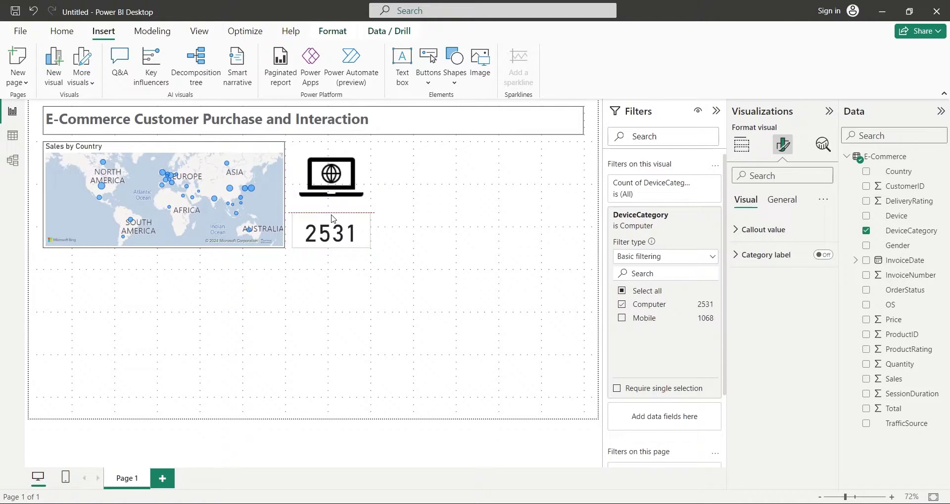
{"action": "left_click", "coordinate": [390, 230]}
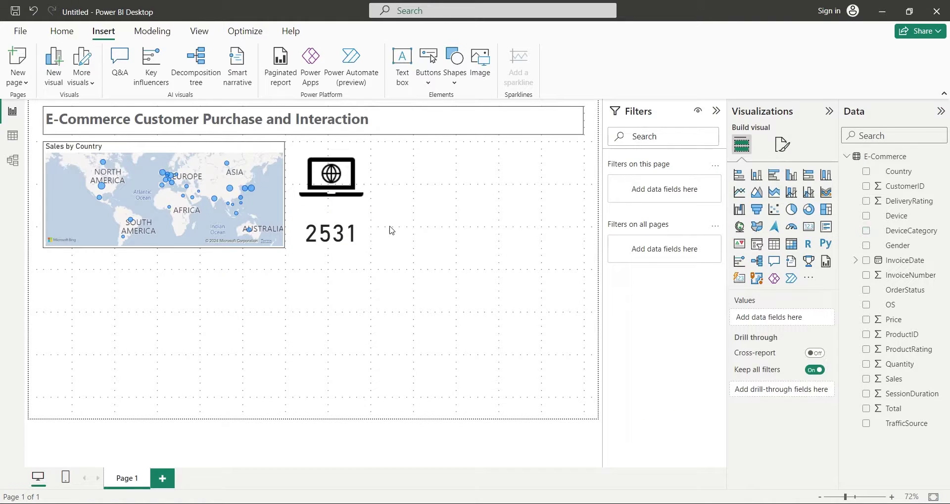
{"action": "left_click", "coordinate": [479, 66]}
{"action": "left_click", "coordinate": [482, 137]}
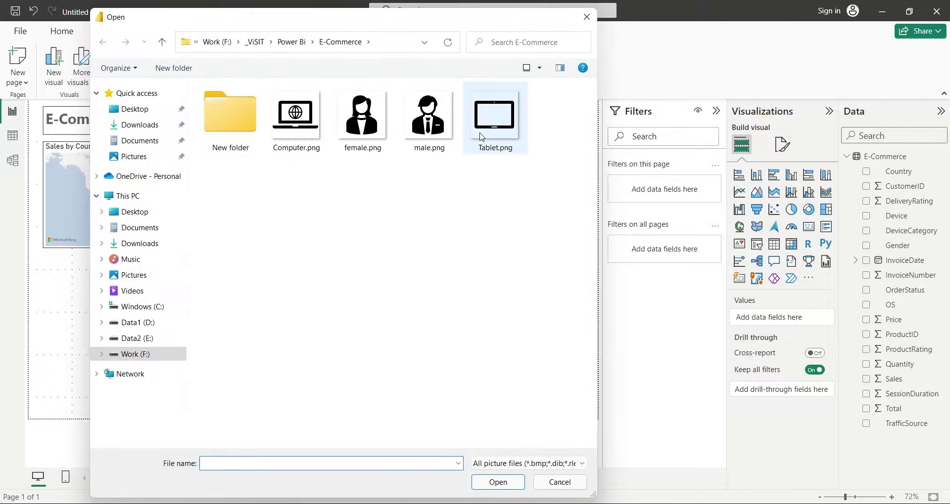
{"action": "left_click", "coordinate": [498, 483]}
{"action": "left_click_drag", "start_coordinate": [271, 301], "coordinate": [497, 186]}
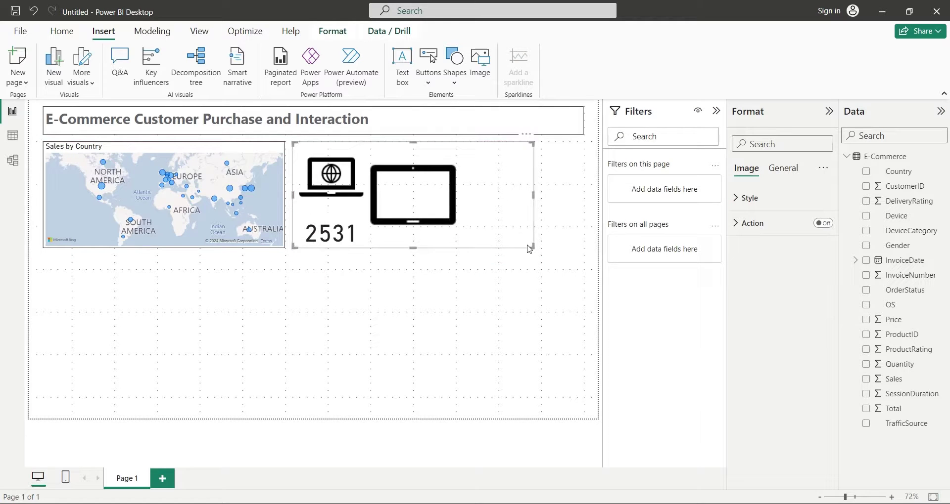
{"action": "left_click_drag", "start_coordinate": [532, 248], "coordinate": [336, 219]}
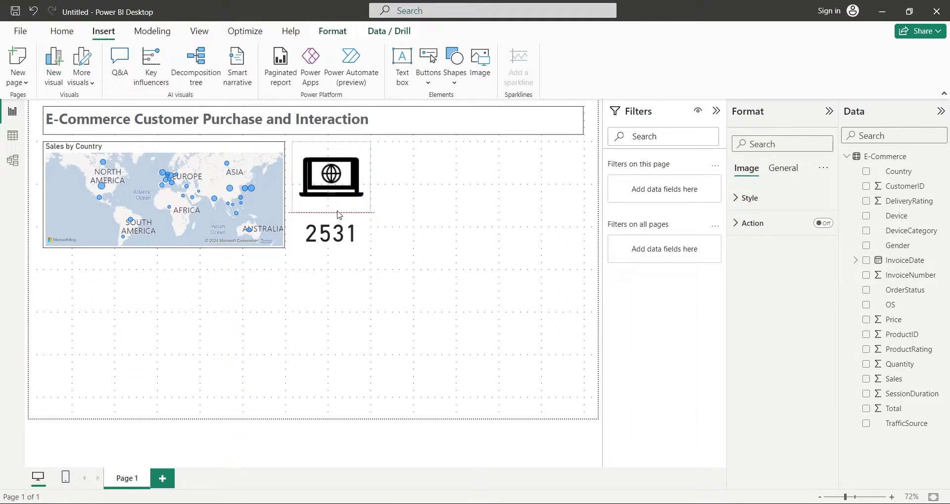
{"action": "left_click_drag", "start_coordinate": [339, 213], "coordinate": [426, 209]}
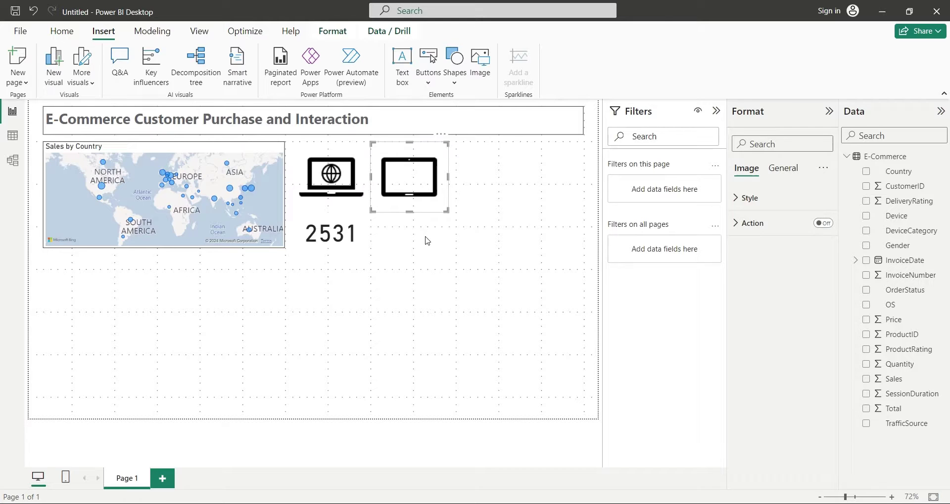
Duplicate the 2531 Computer card and place the copy under the tablet icon.
{"action": "left_click", "coordinate": [352, 235]}
{"action": "key", "text": "ctrl+c"}
{"action": "key", "text": "ctrl+v"}
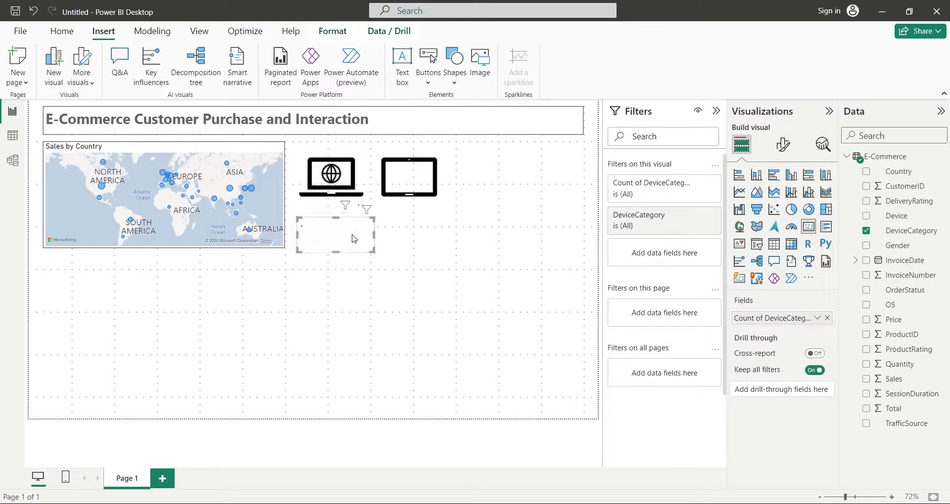
{"action": "left_click_drag", "start_coordinate": [354, 239], "coordinate": [432, 226]}
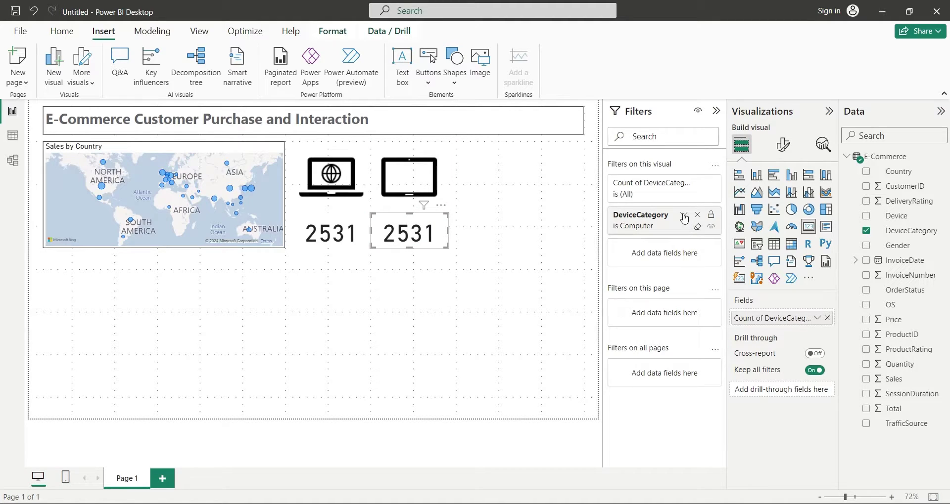
Switch the copied card's DeviceCategory filter from Computer to Mobile so it shows 1068.
{"action": "left_click", "coordinate": [684, 216]}
{"action": "left_click", "coordinate": [622, 319]}
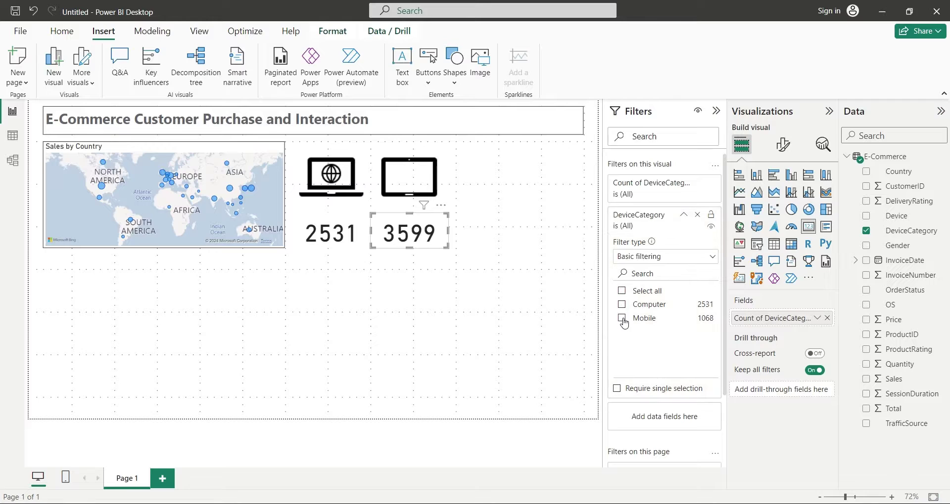
{"action": "left_click", "coordinate": [622, 319]}
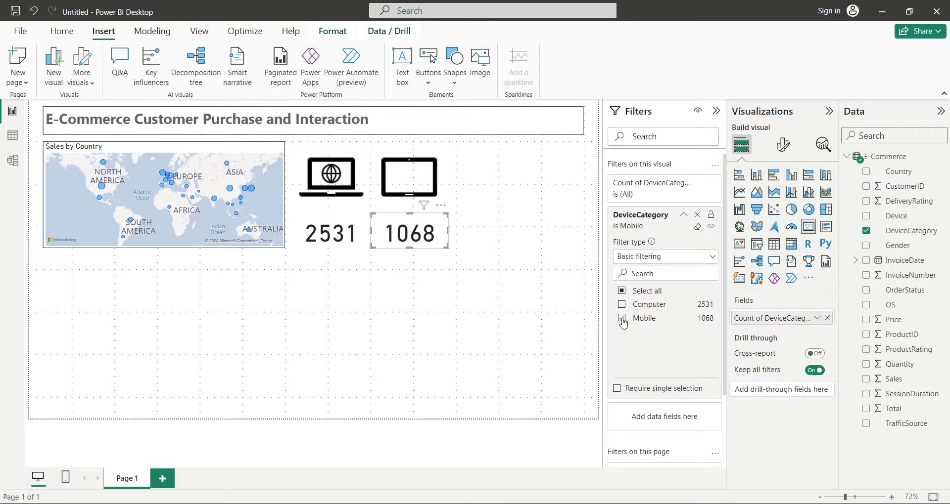
{"action": "left_click", "coordinate": [715, 111]}
{"action": "left_click", "coordinate": [570, 244]}
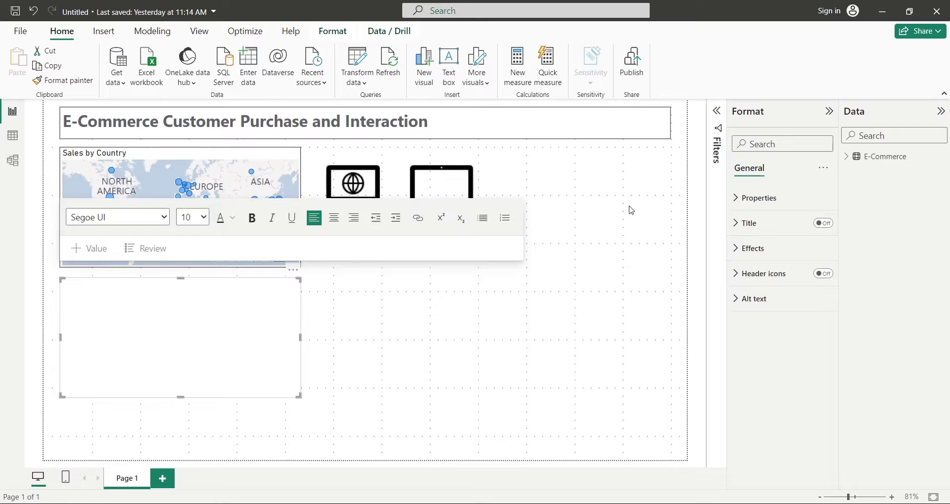
Frame the device icons and their 2531 and 1068 counts with a bordered, 100% transparent box.
{"action": "left_click", "coordinate": [780, 250]}
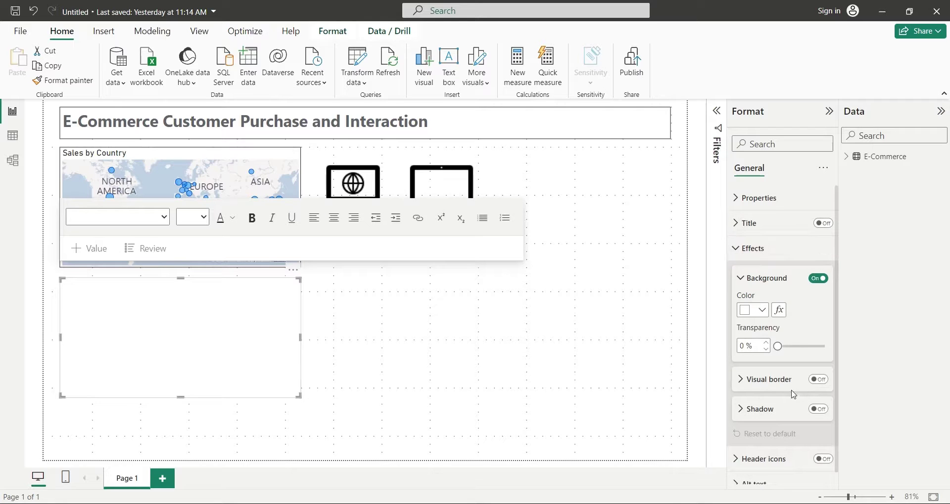
{"action": "left_click", "coordinate": [819, 379]}
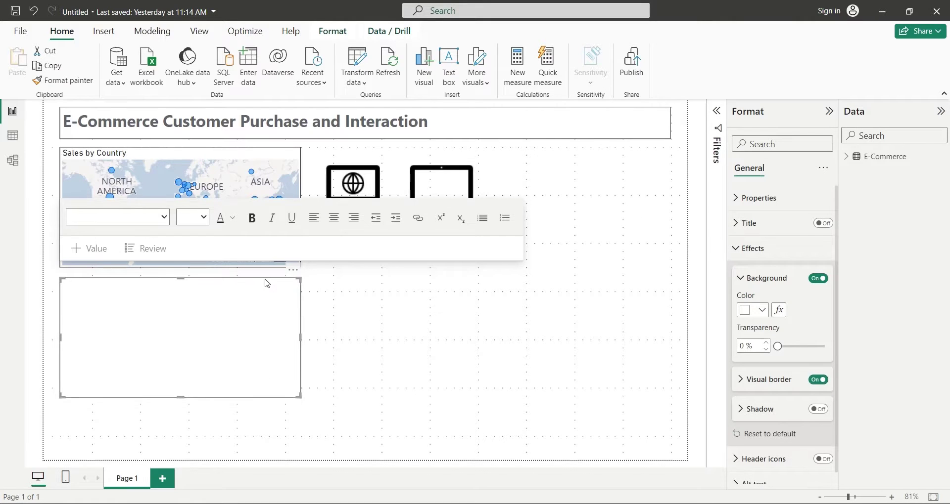
{"action": "left_click_drag", "start_coordinate": [267, 283], "coordinate": [514, 151]}
{"action": "left_click_drag", "start_coordinate": [551, 205], "coordinate": [485, 220]}
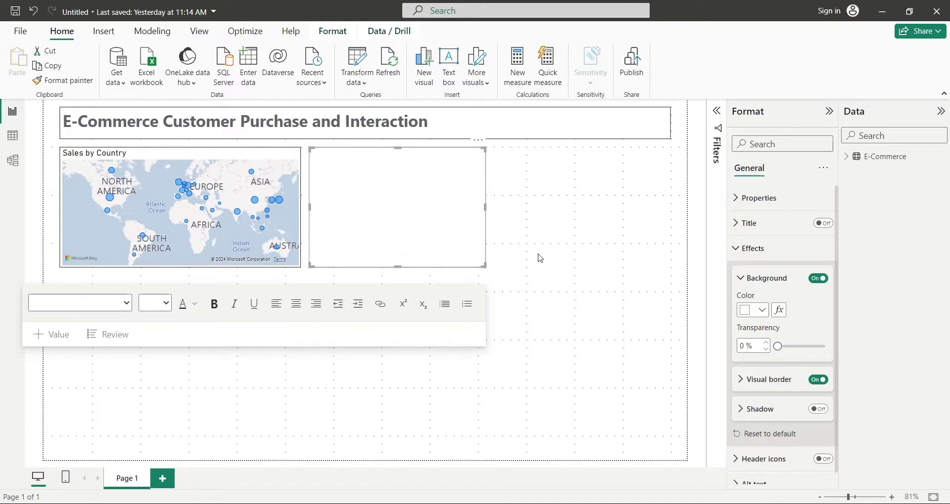
{"action": "left_click_drag", "start_coordinate": [777, 345], "coordinate": [824, 346]}
{"action": "left_click", "coordinate": [576, 321]}
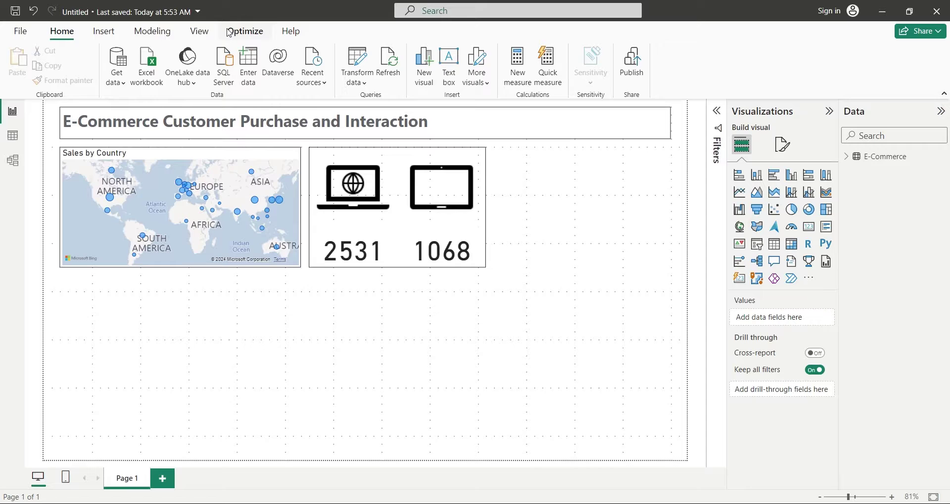
Insert the male person picture and shrink it to icon size.
{"action": "left_click", "coordinate": [104, 31]}
{"action": "left_click", "coordinate": [479, 64]}
{"action": "key", "text": "Escape"}
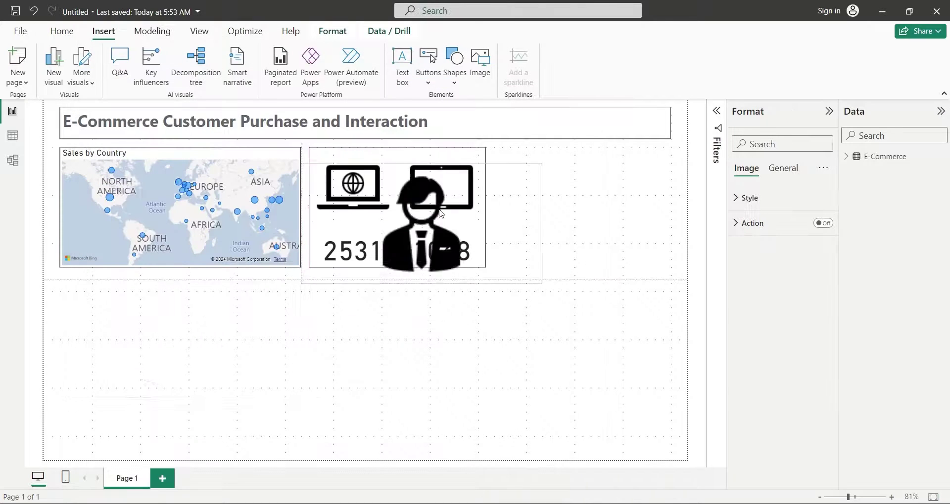
{"action": "left_click_drag", "start_coordinate": [547, 266], "coordinate": [555, 226]}
Add the female.png picture and size it beside the male icon.
{"action": "left_click", "coordinate": [480, 65]}
{"action": "double_click", "coordinate": [358, 140]}
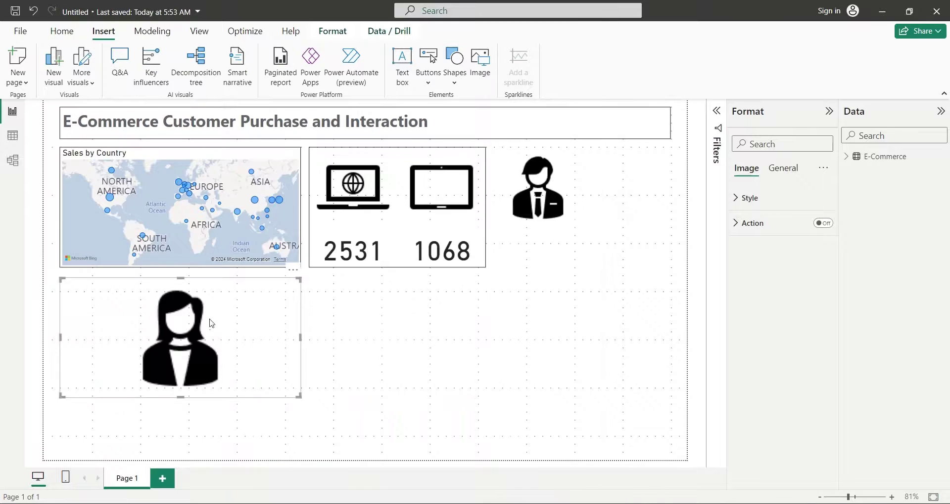
{"action": "left_click_drag", "start_coordinate": [206, 322], "coordinate": [488, 189]}
{"action": "left_click_drag", "start_coordinate": [341, 267], "coordinate": [494, 187]}
{"action": "key", "text": "ctrl+z"}
{"action": "key", "text": "ctrl+z"}
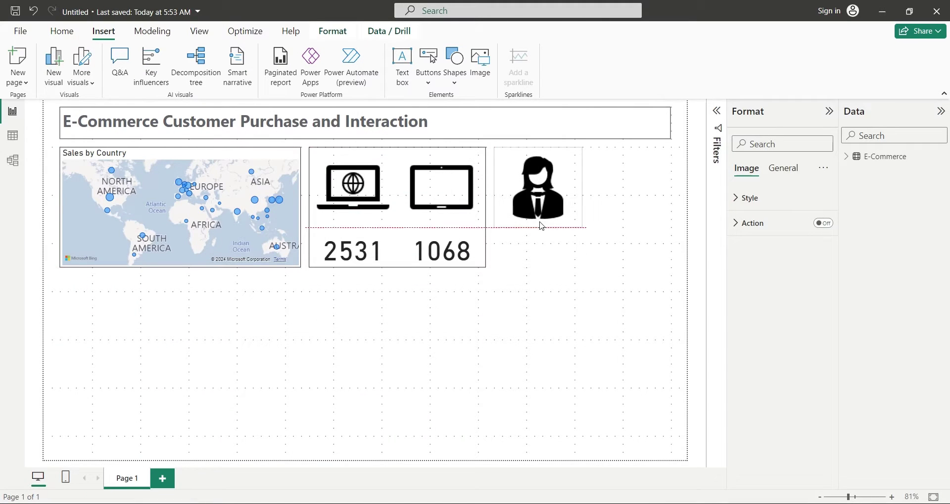
{"action": "left_click", "coordinate": [545, 255]}
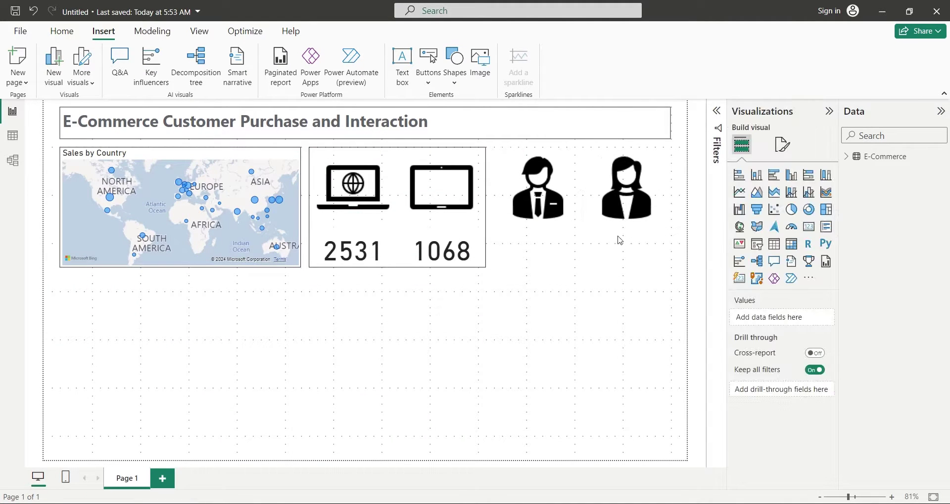
Add a card showing the Count of Gender (3599) with its category label hidden.
{"action": "left_click", "coordinate": [809, 228]}
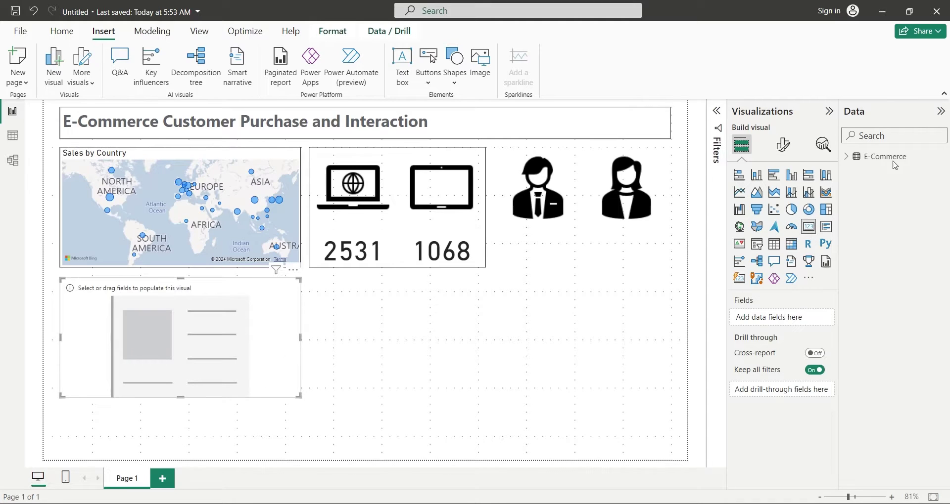
{"action": "left_click", "coordinate": [848, 158]}
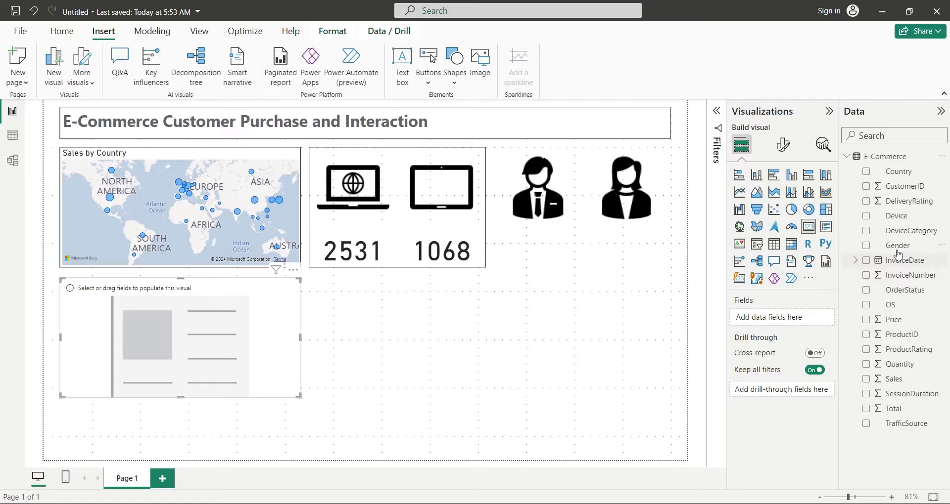
{"action": "left_click_drag", "start_coordinate": [897, 250], "coordinate": [786, 321]}
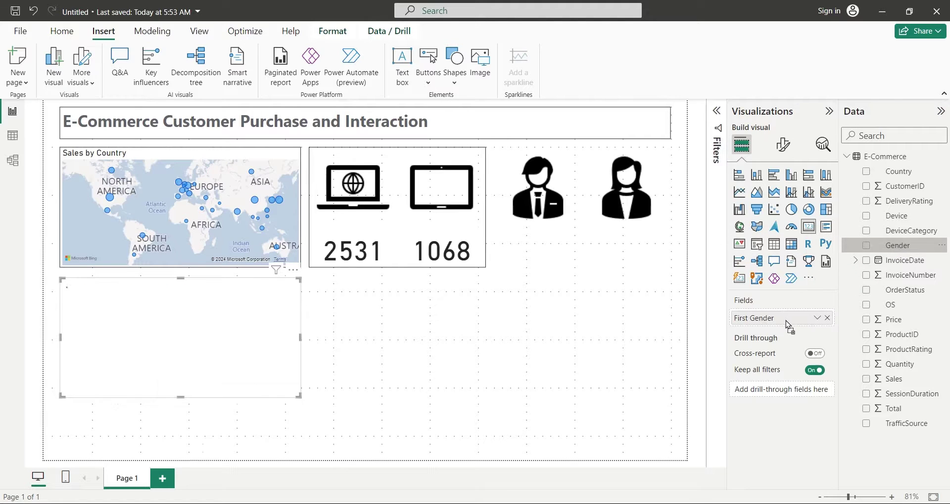
{"action": "left_click", "coordinate": [817, 319]}
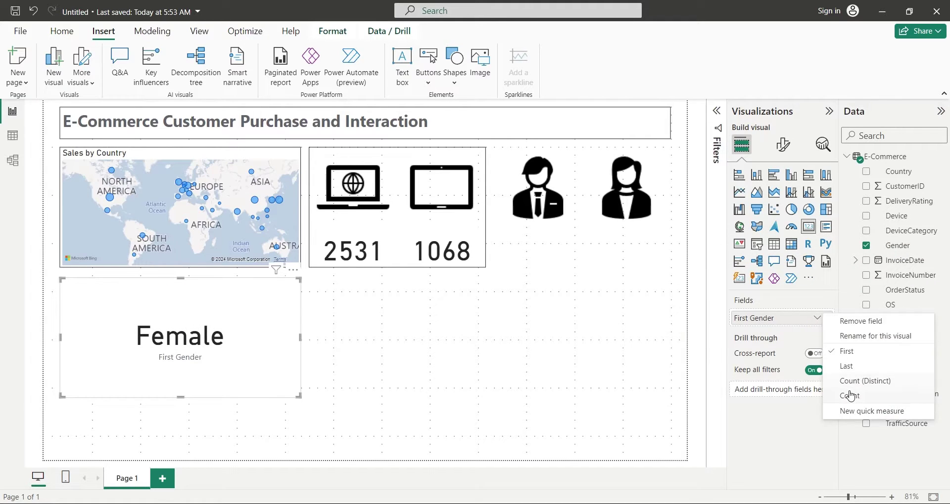
{"action": "left_click", "coordinate": [830, 396]}
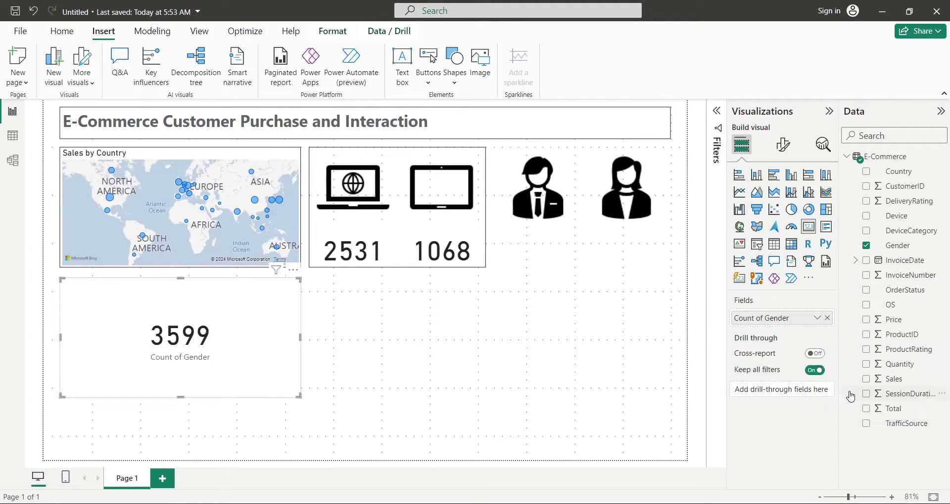
{"action": "left_click", "coordinate": [783, 145]}
{"action": "left_click", "coordinate": [823, 256]}
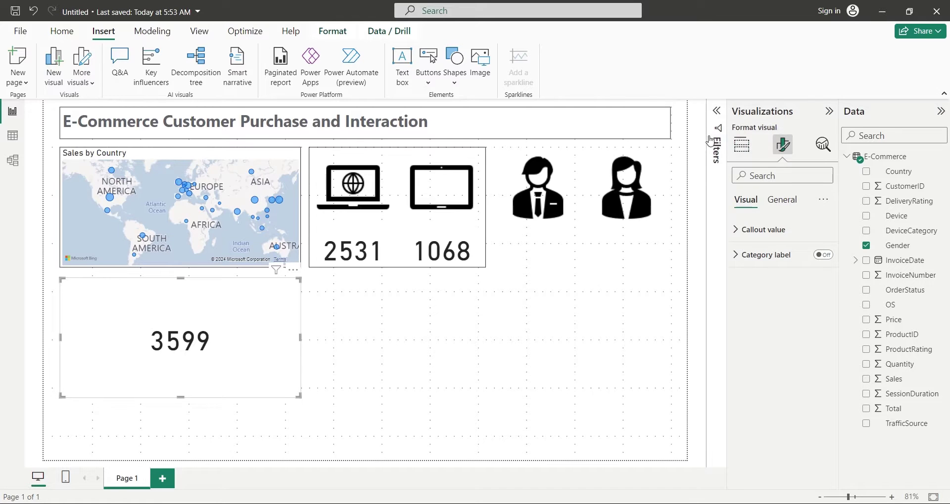
Filter the card to Gender Male (2409) and fit it under the male icon.
{"action": "left_click", "coordinate": [717, 114]}
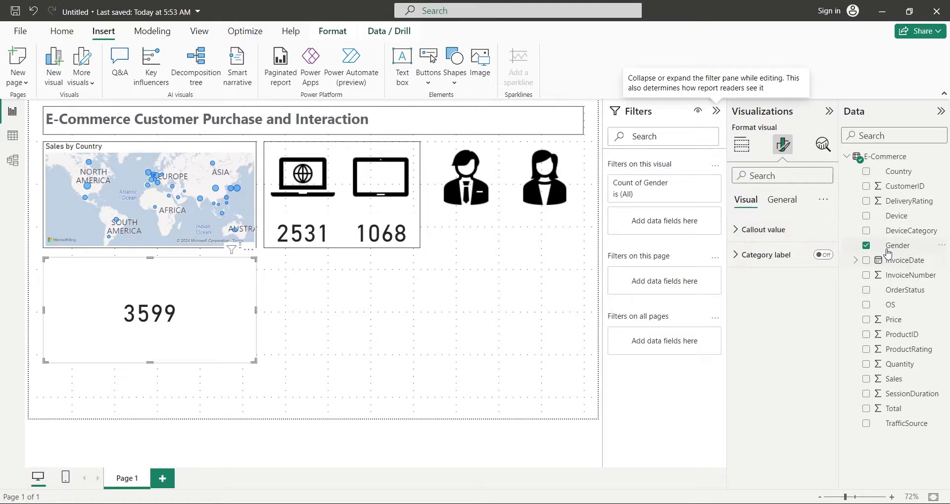
{"action": "left_click_drag", "start_coordinate": [895, 246], "coordinate": [687, 232]}
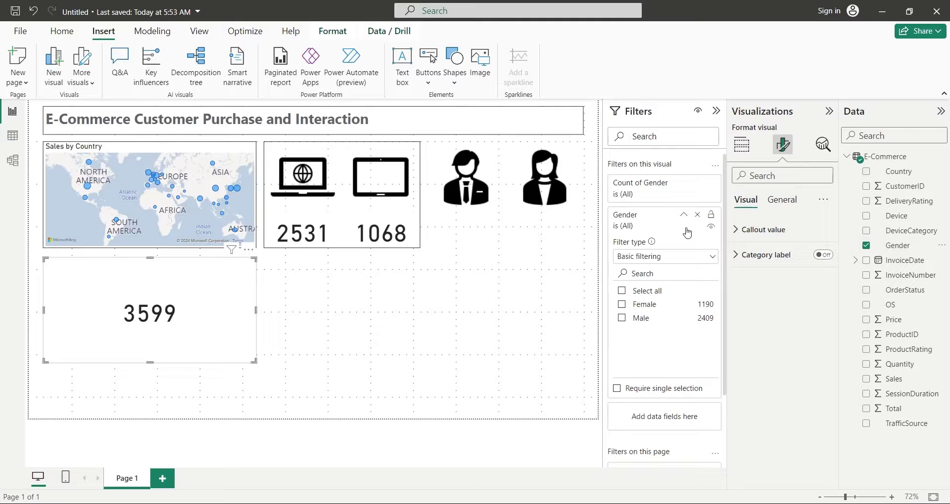
{"action": "left_click", "coordinate": [622, 319]}
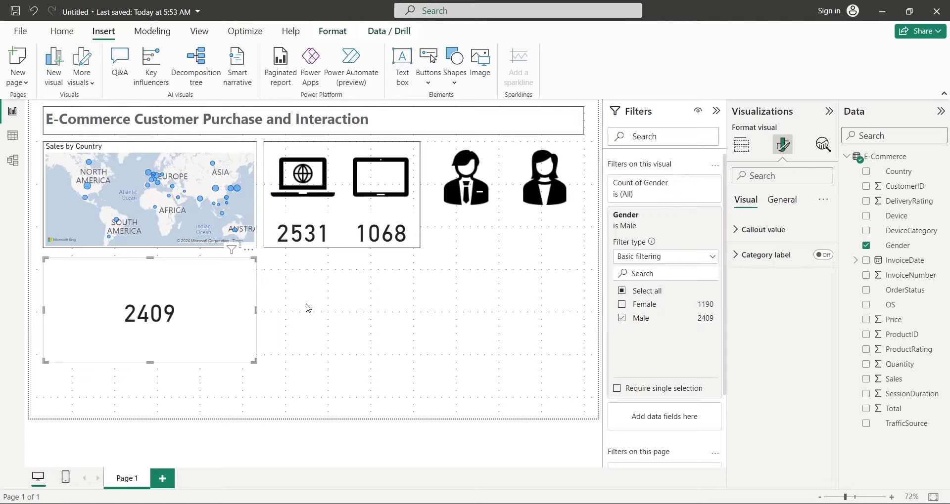
{"action": "left_click_drag", "start_coordinate": [247, 297], "coordinate": [528, 248]}
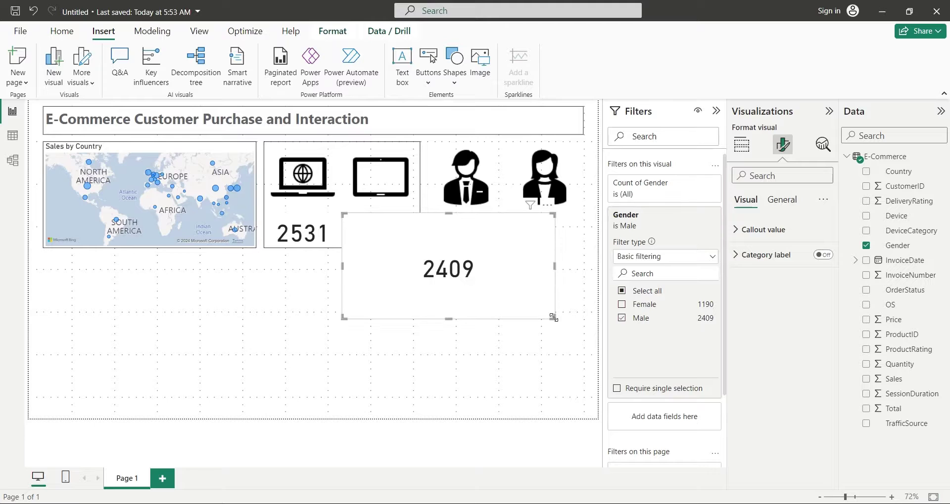
{"action": "left_click_drag", "start_coordinate": [553, 318], "coordinate": [528, 237]}
Duplicate the Male card and switch its Gender filter to Female (1190).
{"action": "key", "text": "ctrl+c"}
{"action": "key", "text": "ctrl+v"}
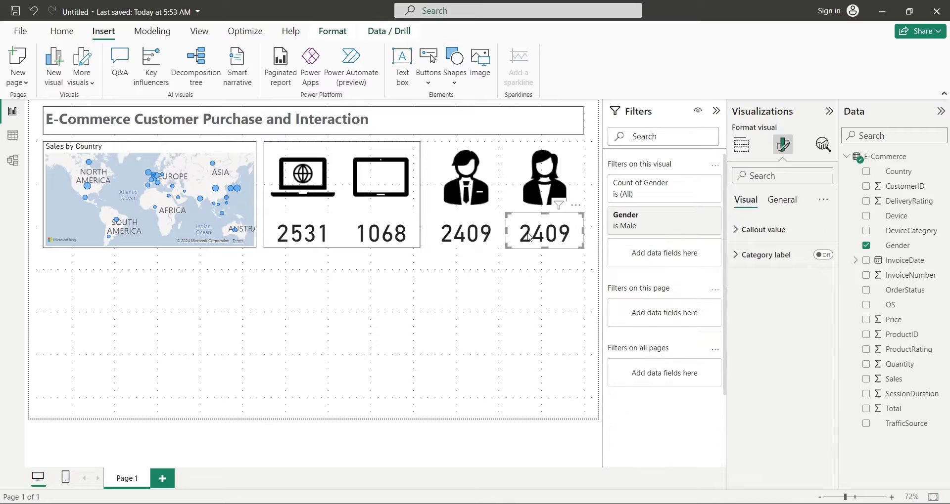
{"action": "left_click", "coordinate": [634, 222]}
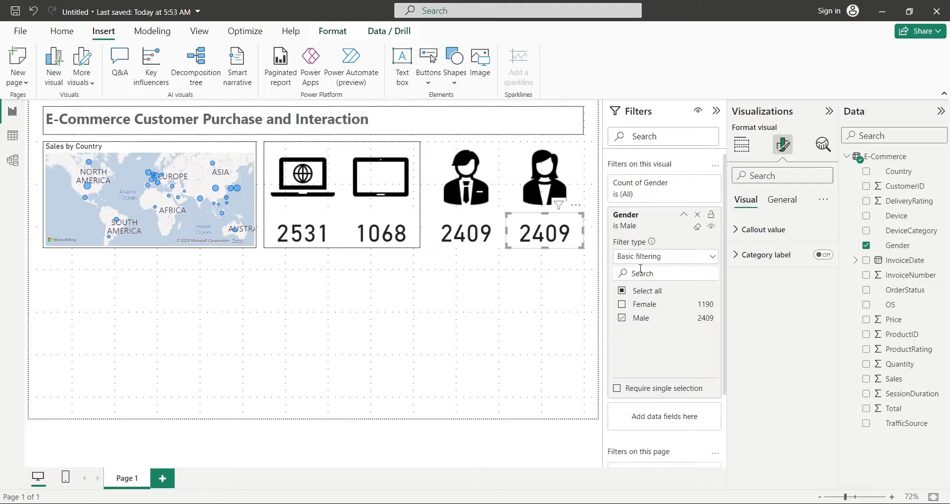
{"action": "left_click", "coordinate": [622, 318]}
{"action": "left_click", "coordinate": [622, 304]}
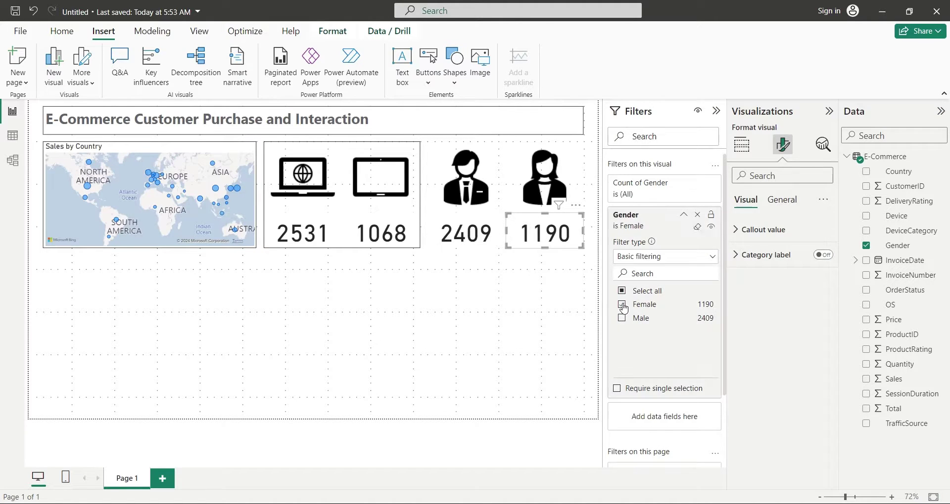
{"action": "left_click", "coordinate": [541, 308]}
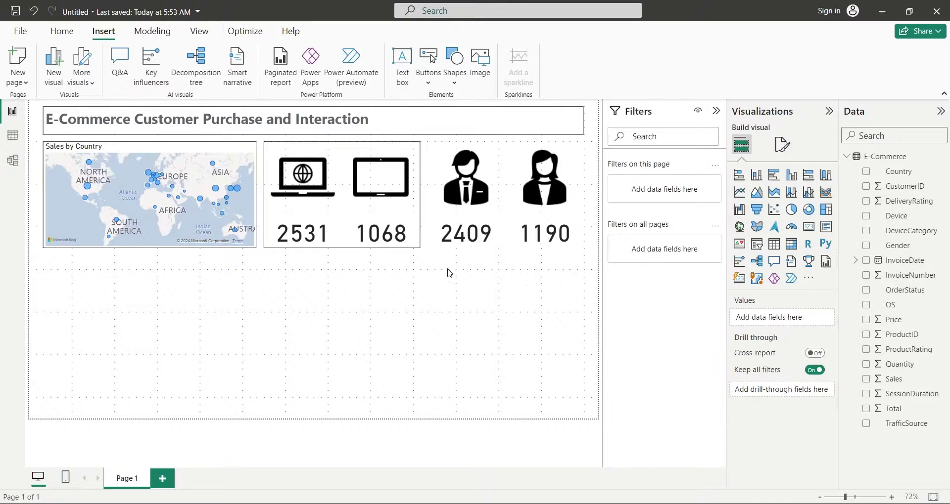
Position a bordered frame around the male and female icons and their 2409 and 1190 counts.
{"action": "left_click", "coordinate": [415, 247]}
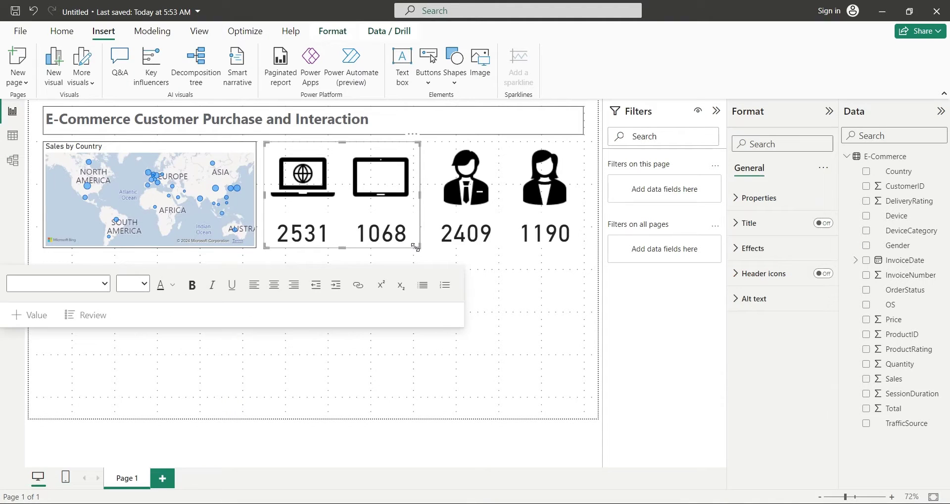
{"action": "left_click_drag", "start_coordinate": [415, 247], "coordinate": [563, 254]}
{"action": "left_click", "coordinate": [562, 350]}
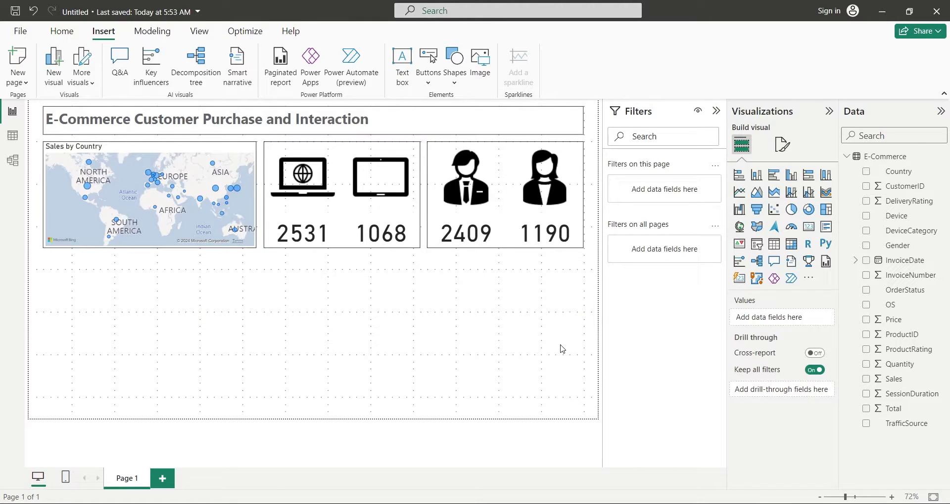
Add a donut chart of Device counts with the value renamed Transactions.
{"action": "left_click", "coordinate": [718, 110]}
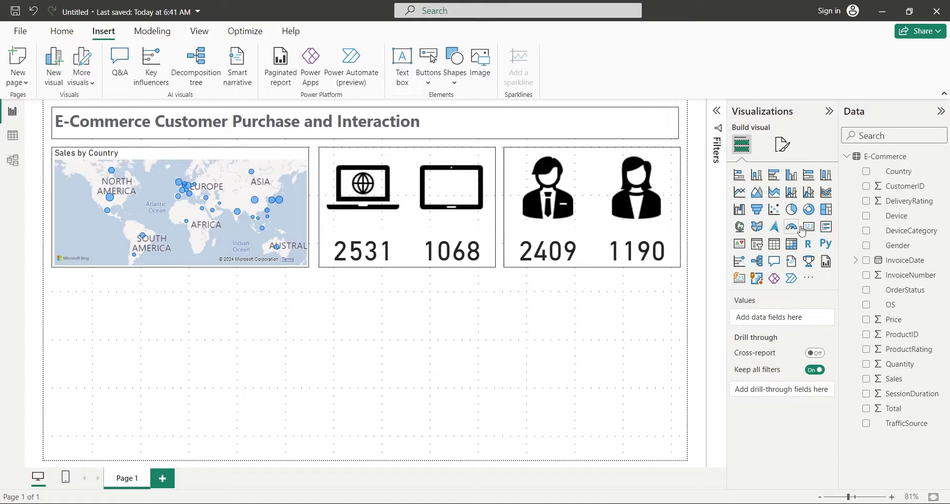
{"action": "left_click", "coordinate": [808, 209]}
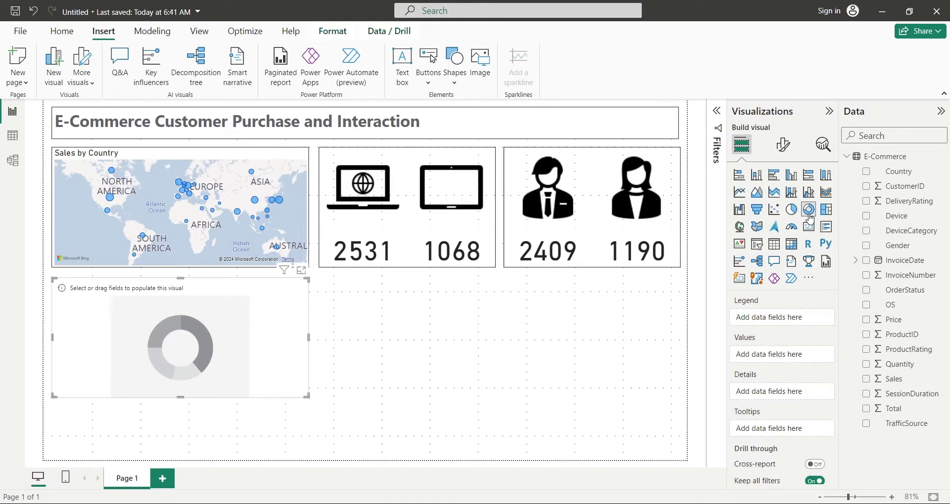
{"action": "left_click", "coordinate": [893, 217]}
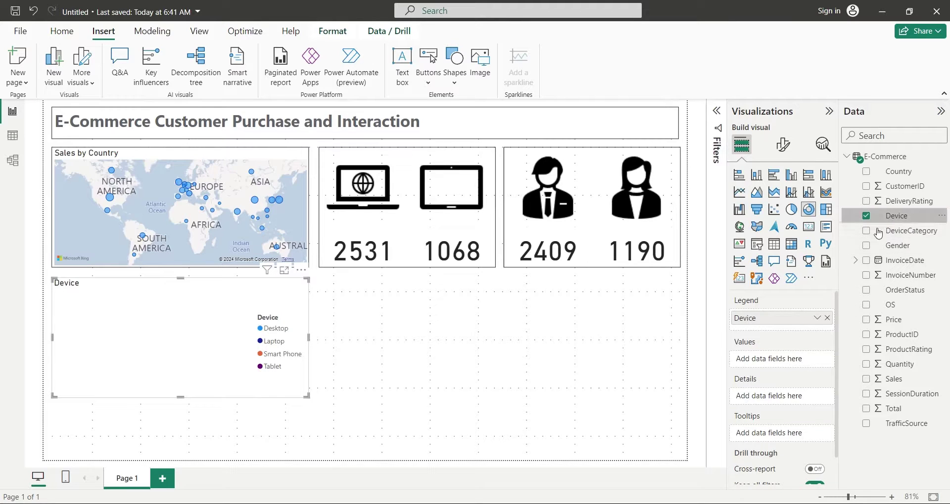
{"action": "left_click_drag", "start_coordinate": [890, 218], "coordinate": [782, 366]}
{"action": "double_click", "coordinate": [781, 366]}
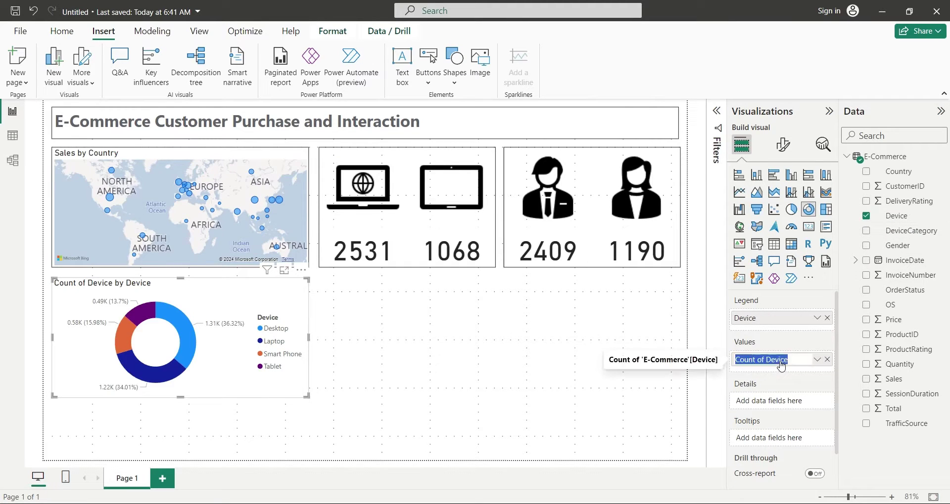
{"action": "type", "text": "Transactions"}
{"action": "key", "text": "Return"}
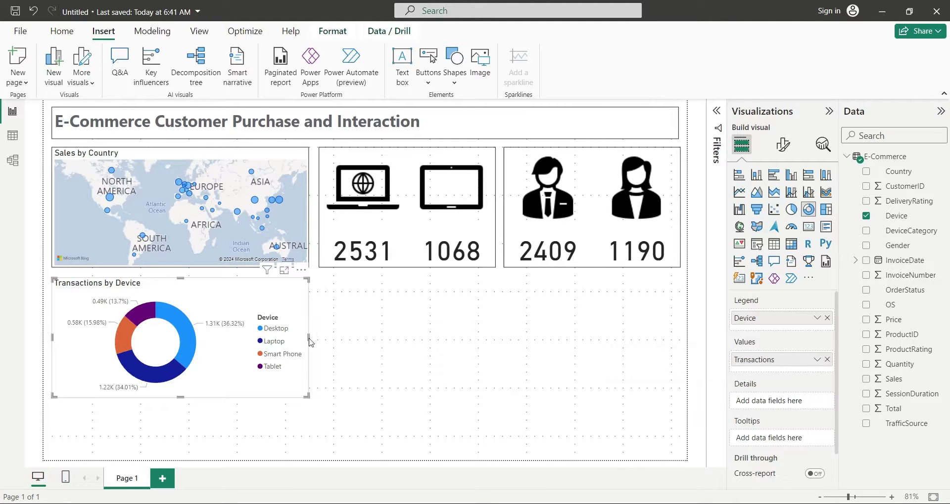
Shrink the donut into a compact tile under the map and give it a visual border.
{"action": "left_click_drag", "start_coordinate": [308, 337], "coordinate": [179, 337]}
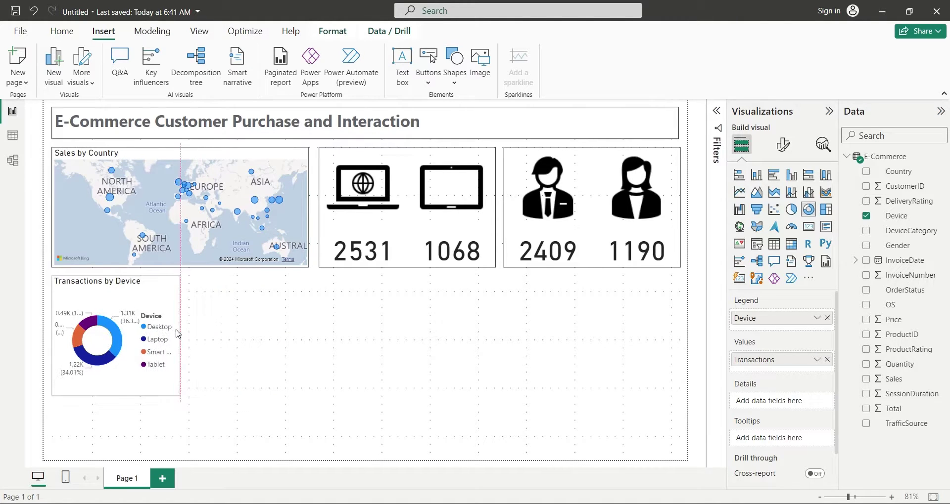
{"action": "left_click_drag", "start_coordinate": [115, 396], "coordinate": [117, 365]}
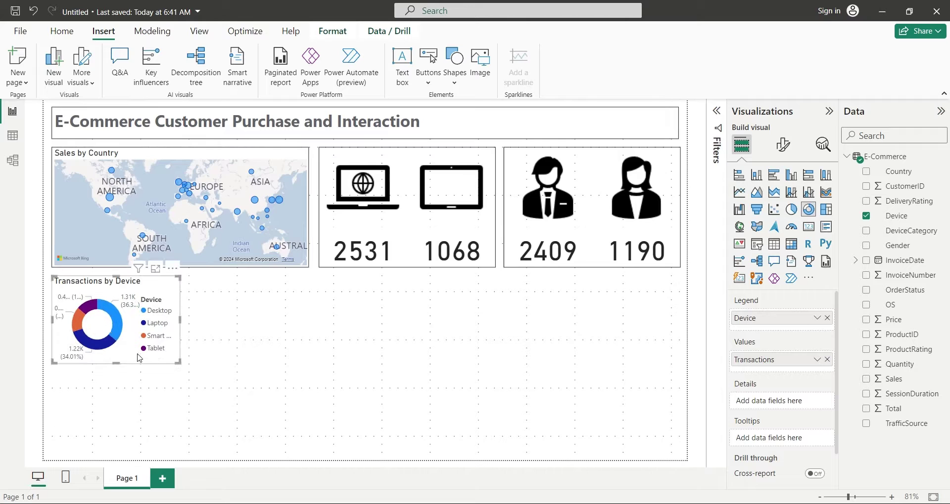
{"action": "left_click", "coordinate": [782, 144]}
{"action": "left_click", "coordinate": [782, 200]}
{"action": "left_click", "coordinate": [774, 280]}
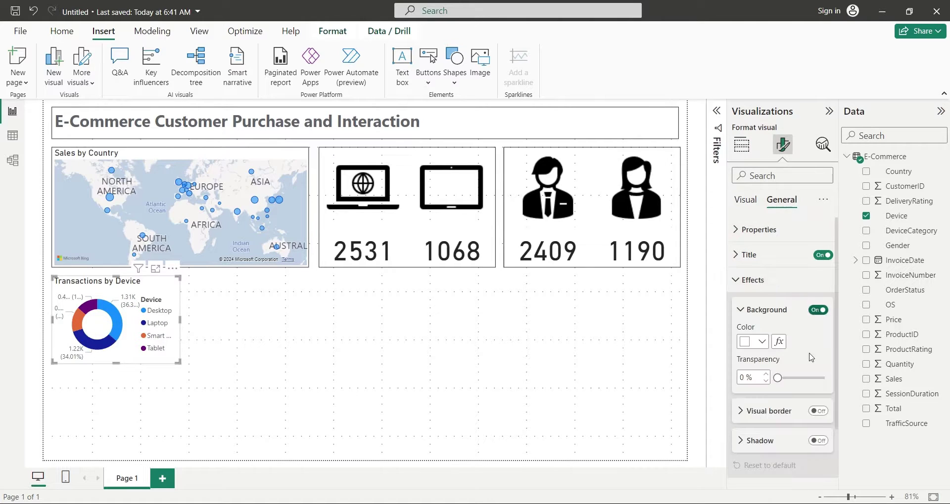
{"action": "left_click", "coordinate": [817, 411]}
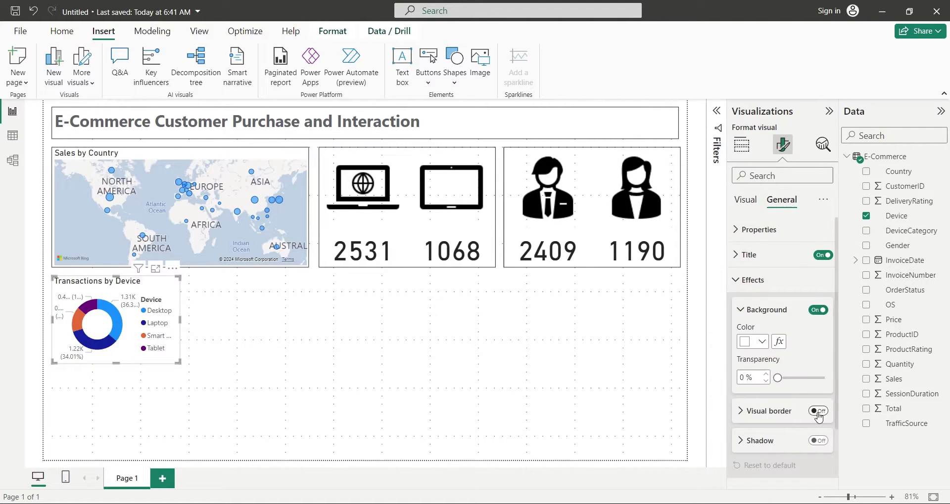
{"action": "left_click", "coordinate": [168, 295]}
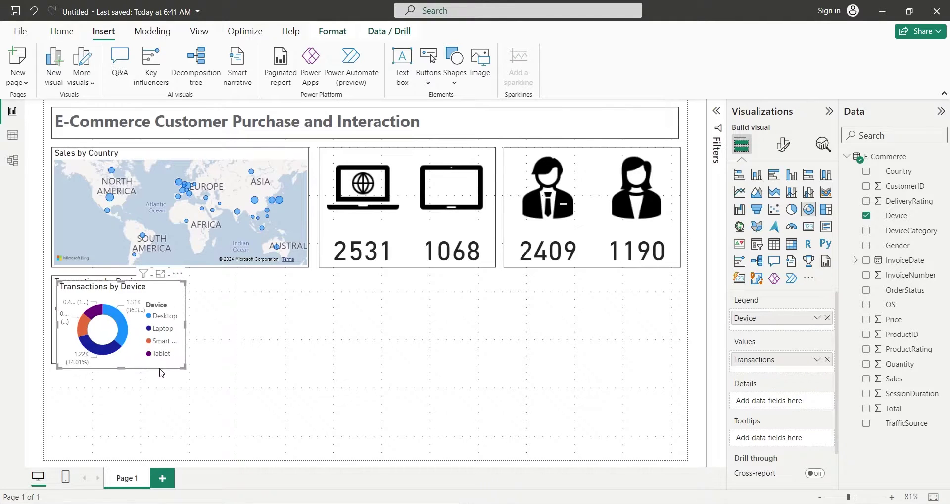
Place a donut copy below the Device donut and break it down by OrderStatus.
{"action": "left_click_drag", "start_coordinate": [168, 360], "coordinate": [157, 448]}
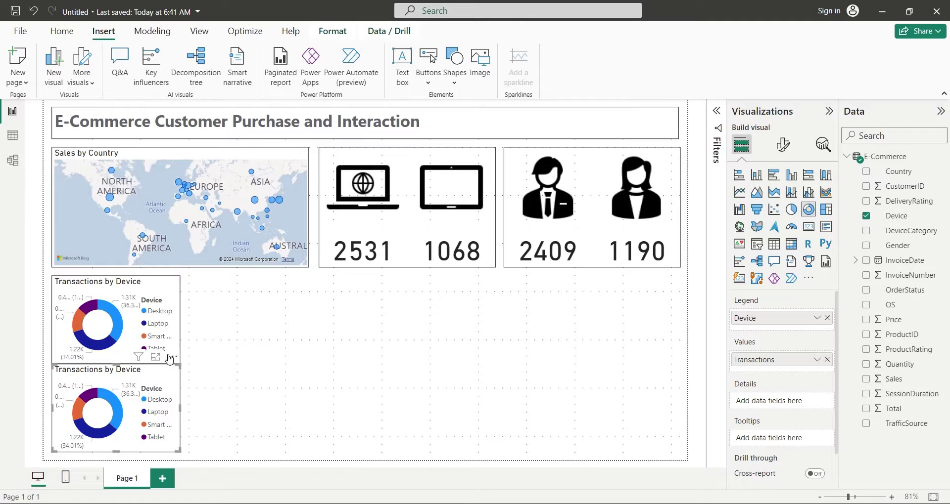
{"action": "left_click", "coordinate": [168, 346]}
{"action": "left_click_drag", "start_coordinate": [116, 362], "coordinate": [117, 355]}
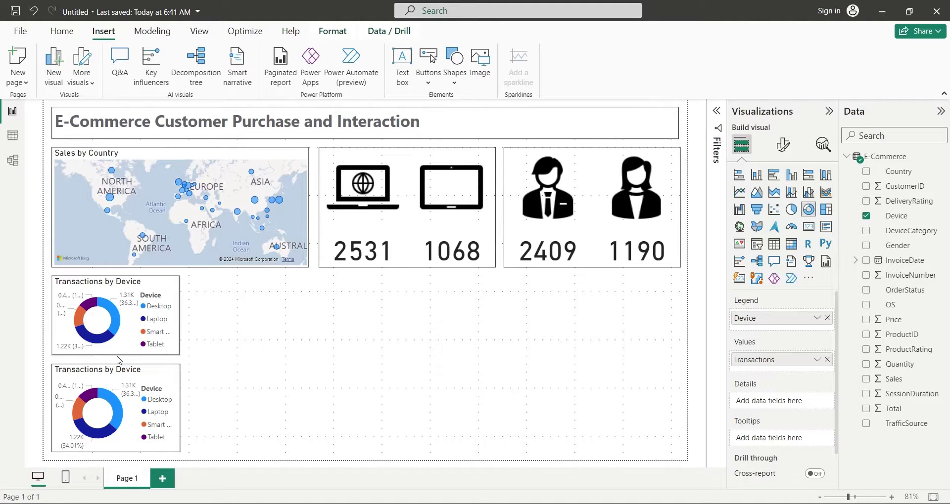
{"action": "left_click", "coordinate": [171, 372]}
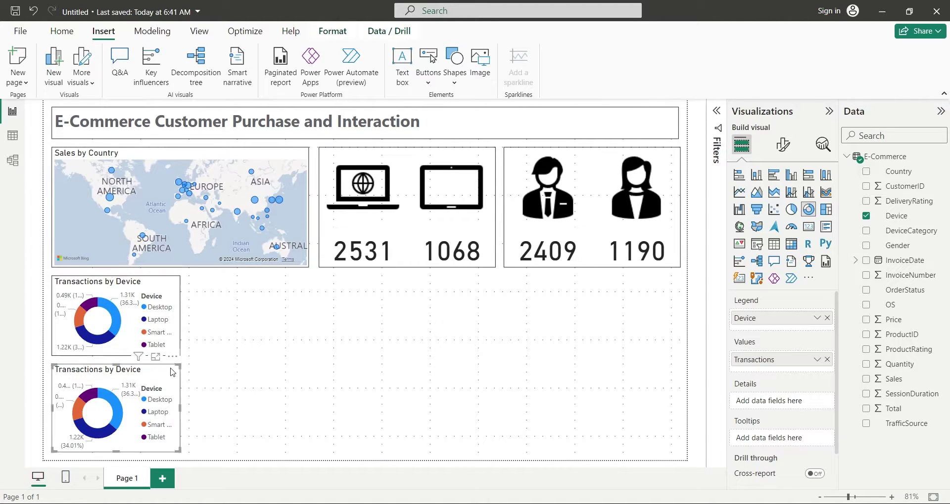
{"action": "left_click", "coordinate": [827, 320]}
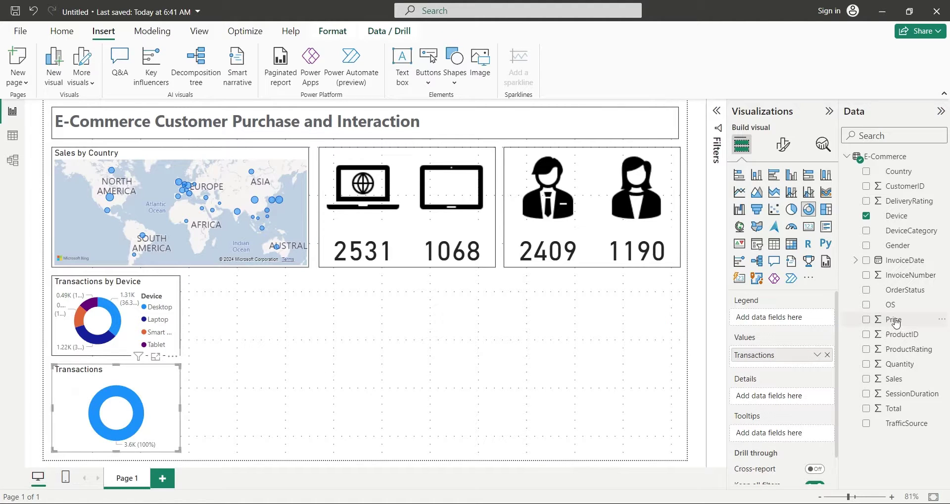
{"action": "left_click_drag", "start_coordinate": [897, 291], "coordinate": [793, 324]}
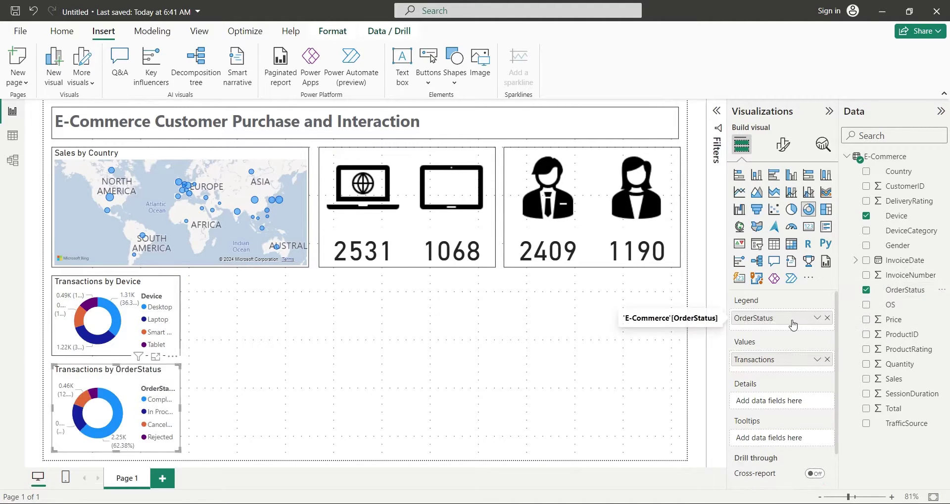
{"action": "left_click", "coordinate": [311, 378]}
Duplicate the OrderStatus donut beside the Device donut and switch its legend to OS.
{"action": "left_click", "coordinate": [178, 372]}
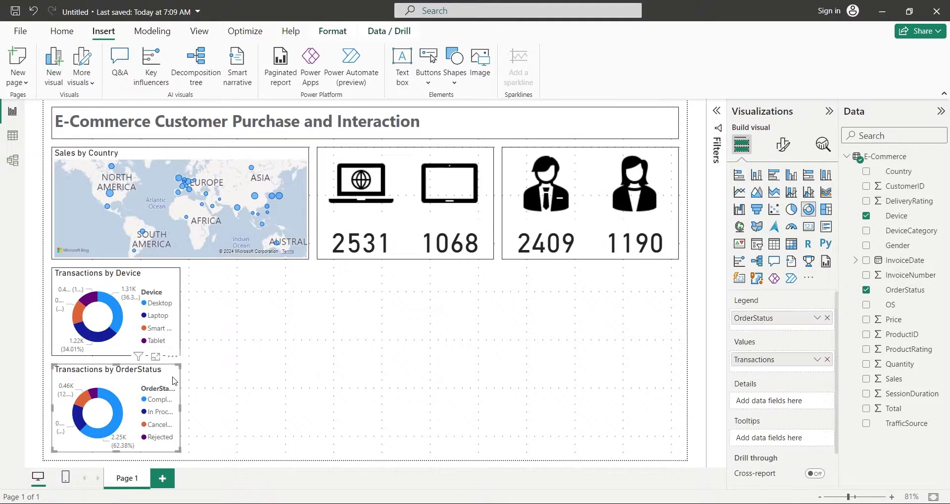
{"action": "key", "text": "ctrl+c"}
{"action": "key", "text": "ctrl+v"}
{"action": "left_click_drag", "start_coordinate": [166, 379], "coordinate": [308, 311]}
{"action": "left_click", "coordinate": [826, 318]}
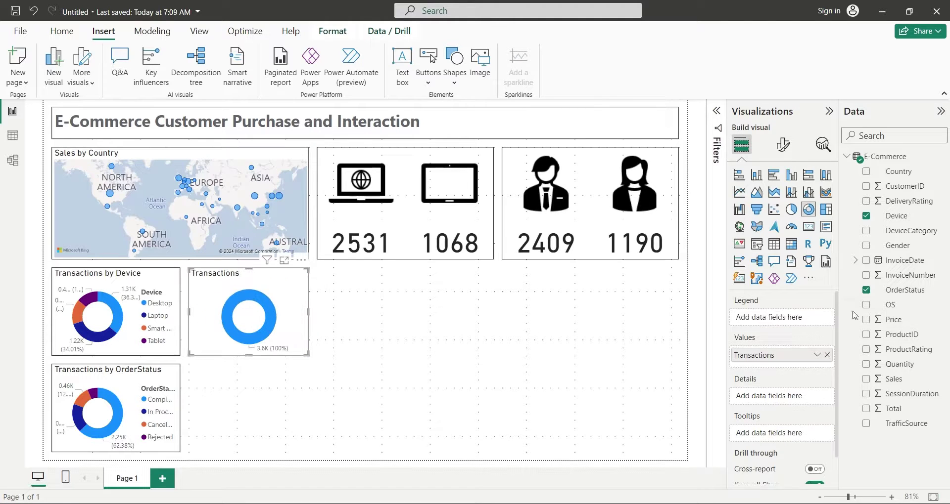
{"action": "left_click_drag", "start_coordinate": [890, 305], "coordinate": [782, 323]}
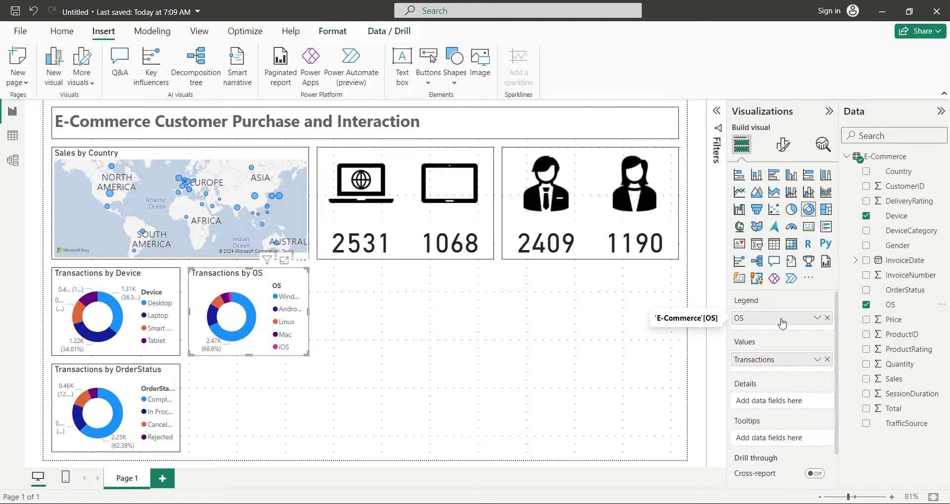
{"action": "left_click", "coordinate": [627, 343]}
Duplicate the OS donut below it and switch its legend to TrafficSource.
{"action": "left_click", "coordinate": [248, 349]}
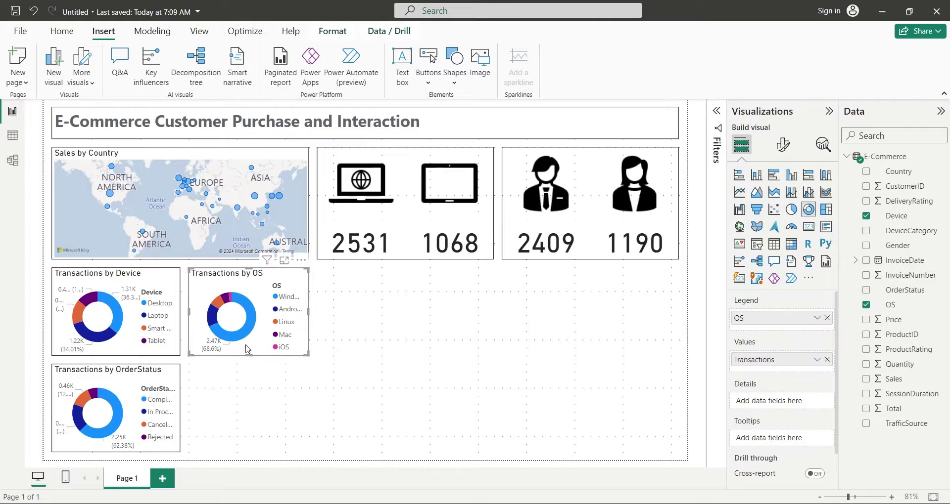
{"action": "key", "text": "ctrl+c"}
{"action": "key", "text": "ctrl+v"}
{"action": "left_click_drag", "start_coordinate": [247, 348], "coordinate": [244, 444]}
{"action": "left_click", "coordinate": [827, 318]}
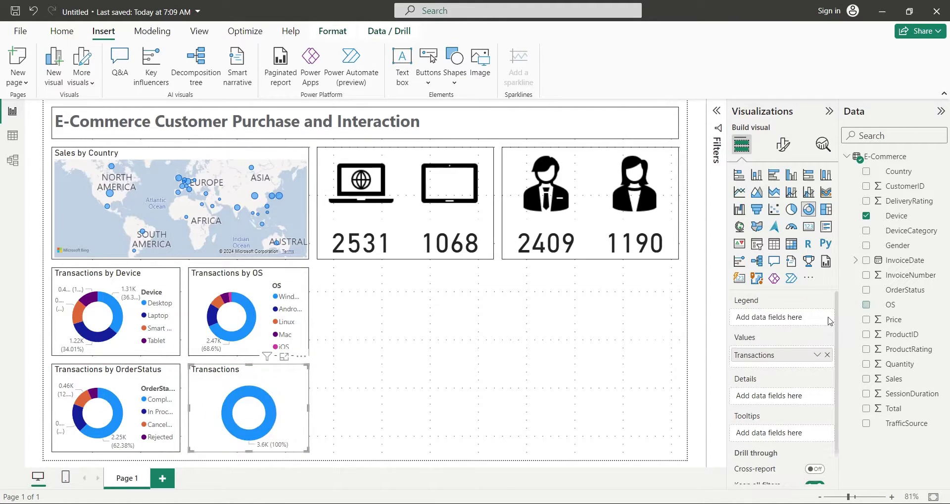
{"action": "left_click_drag", "start_coordinate": [883, 424], "coordinate": [777, 319]}
{"action": "left_click", "coordinate": [491, 387]}
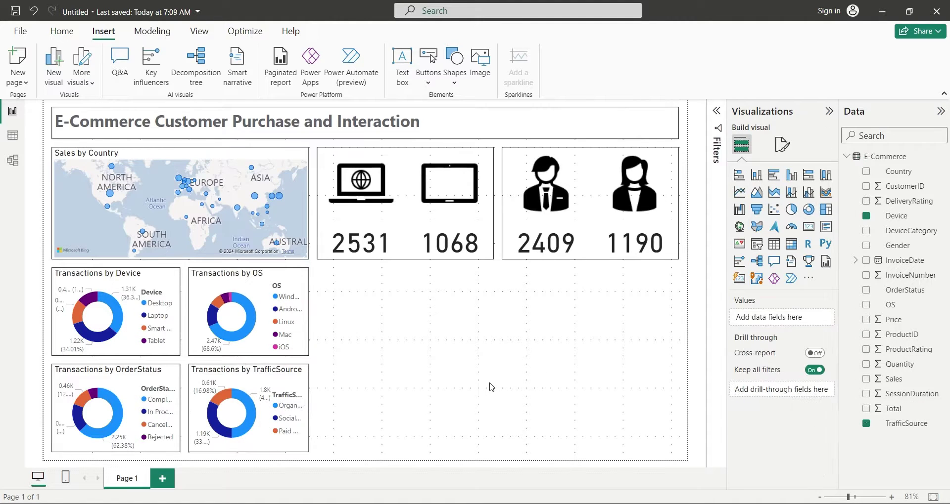
Copy the OS donut to the middle row's right, widen it, and make it a DeliveryRating clustered bar chart.
{"action": "left_click", "coordinate": [303, 353]}
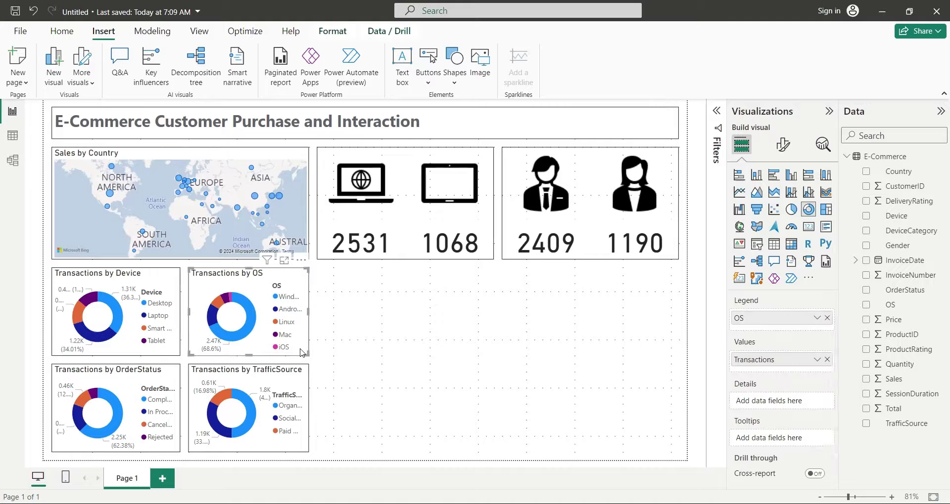
{"action": "left_click_drag", "start_coordinate": [303, 352], "coordinate": [666, 346]}
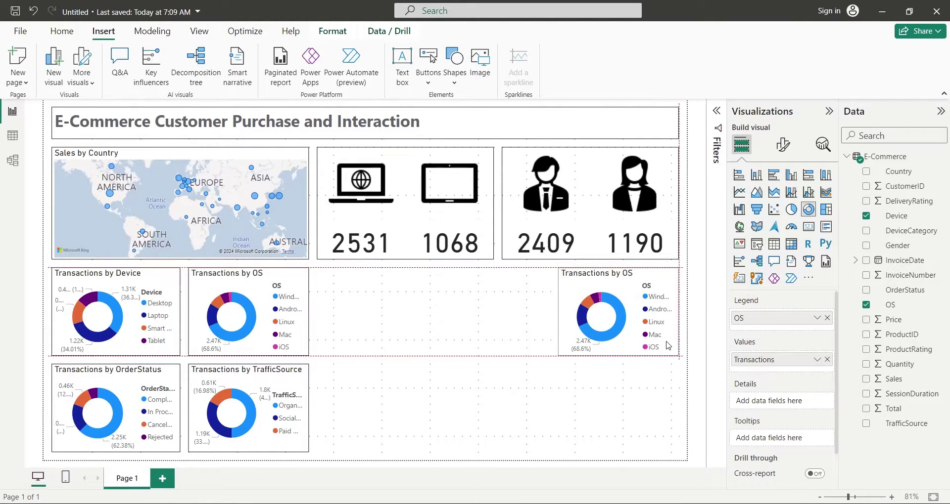
{"action": "left_click_drag", "start_coordinate": [558, 312], "coordinate": [502, 315]}
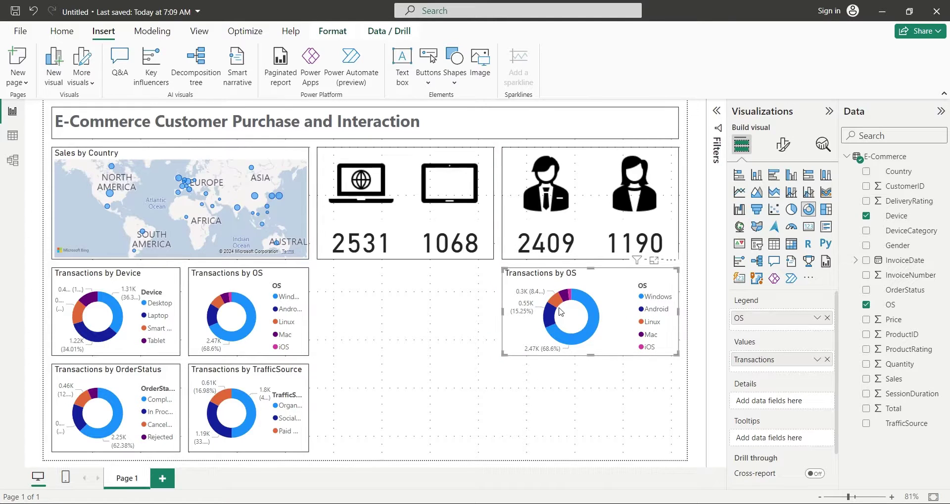
{"action": "left_click", "coordinate": [739, 175]}
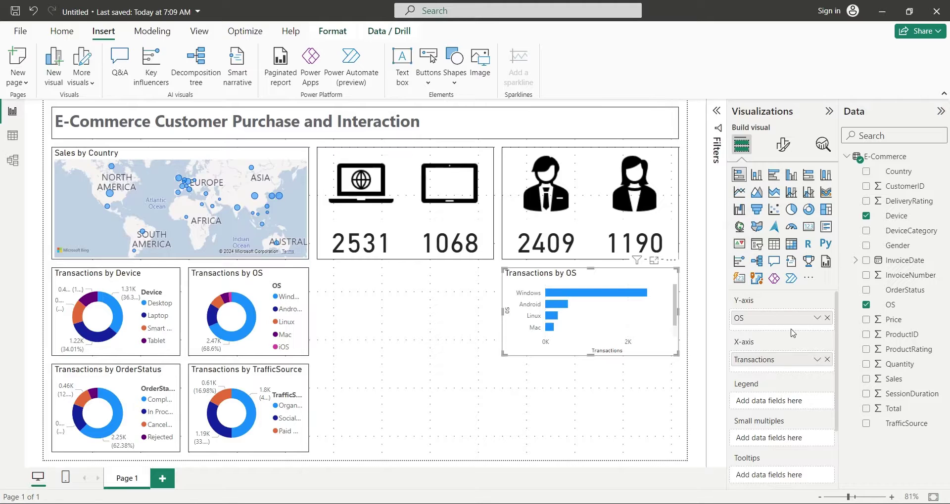
{"action": "left_click", "coordinate": [826, 318]}
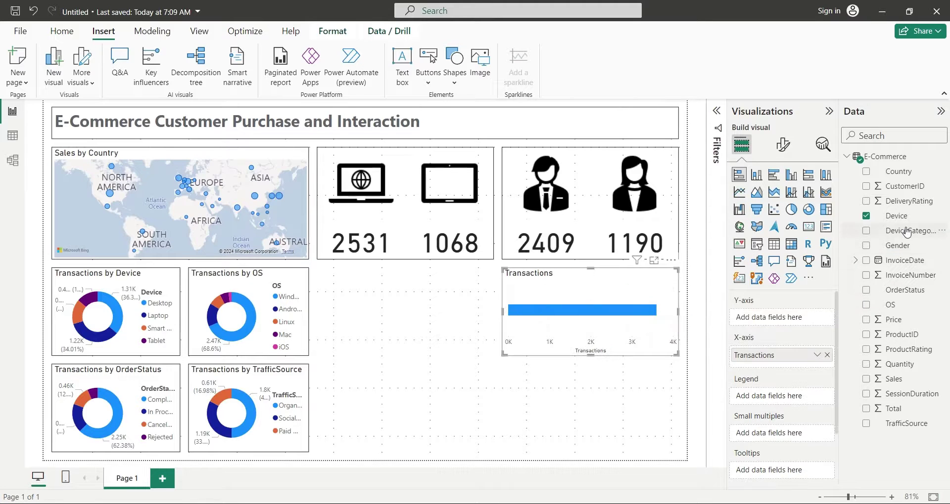
{"action": "left_click_drag", "start_coordinate": [903, 203], "coordinate": [796, 314]}
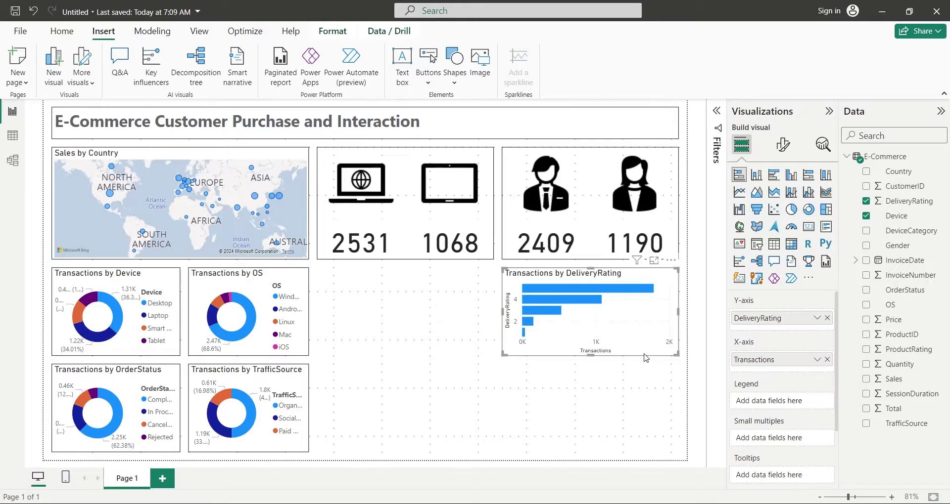
Duplicate the DeliveryRating bar chart below it and switch its axis to ProductRating.
{"action": "key", "text": "ctrl+c"}
{"action": "key", "text": "ctrl+v"}
{"action": "left_click_drag", "start_coordinate": [566, 375], "coordinate": [562, 450]}
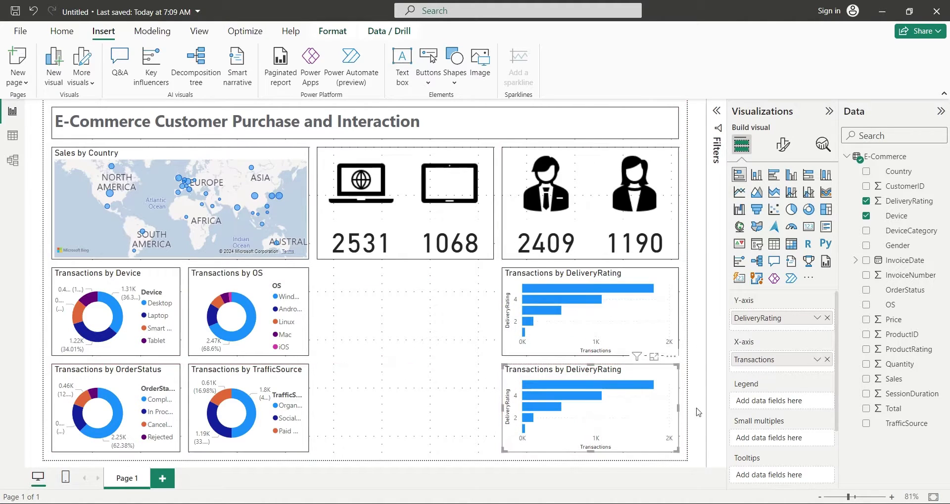
{"action": "left_click_drag", "start_coordinate": [819, 325], "coordinate": [611, 319]}
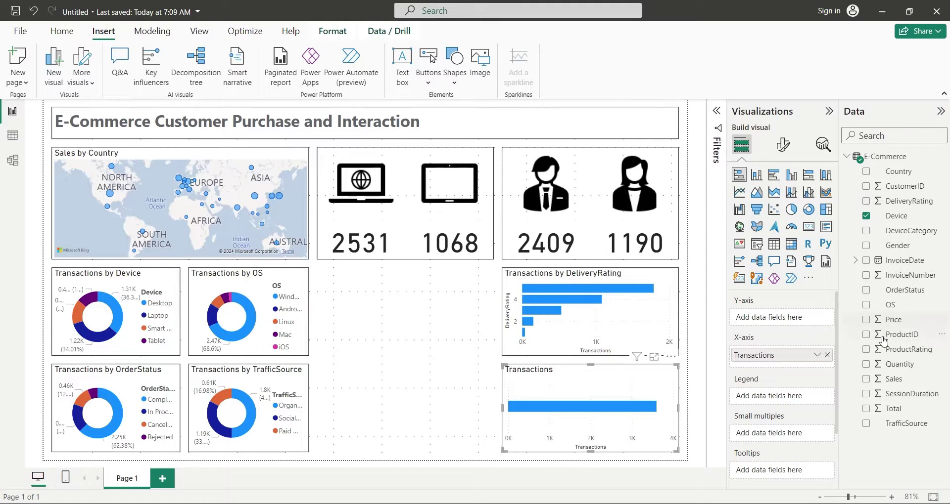
{"action": "left_click_drag", "start_coordinate": [885, 349], "coordinate": [791, 318]}
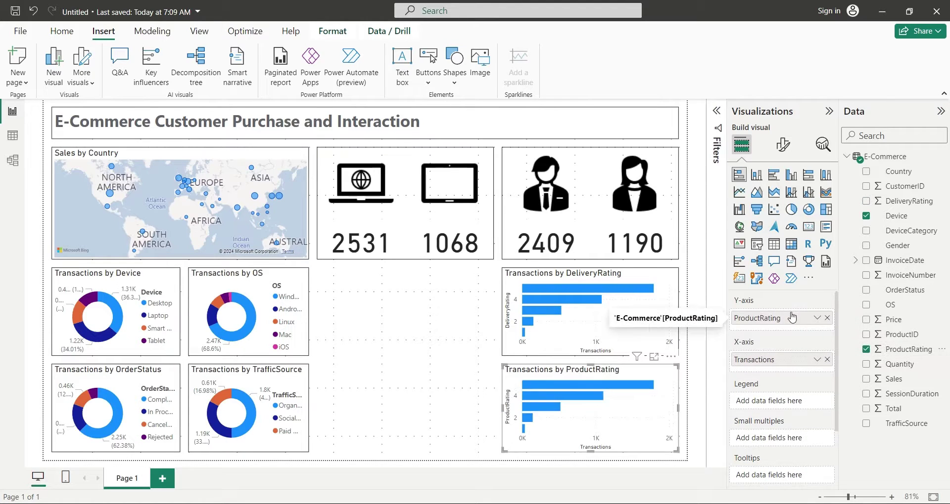
Add a widened gauge showing average SessionDuration, renamed Session Duration.
{"action": "left_click", "coordinate": [617, 471]}
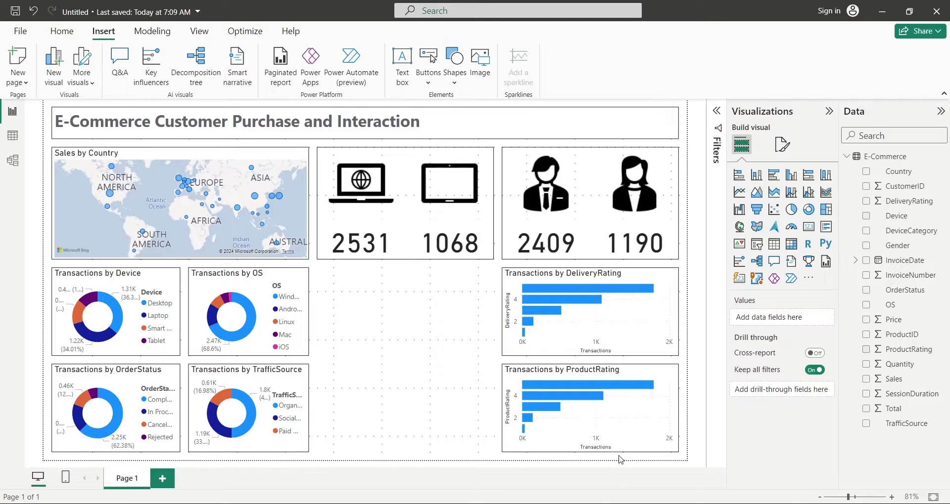
{"action": "left_click", "coordinate": [790, 228]}
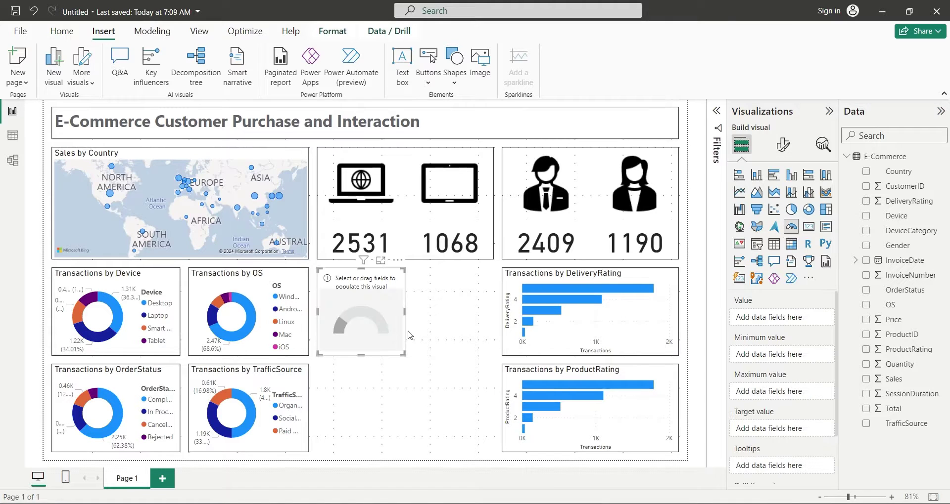
{"action": "left_click_drag", "start_coordinate": [405, 312], "coordinate": [493, 317]}
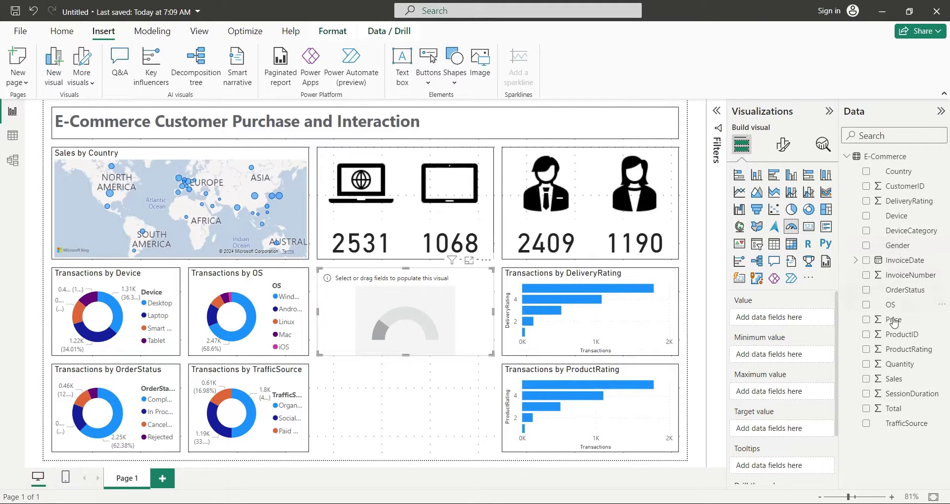
{"action": "left_click_drag", "start_coordinate": [894, 396], "coordinate": [794, 321]}
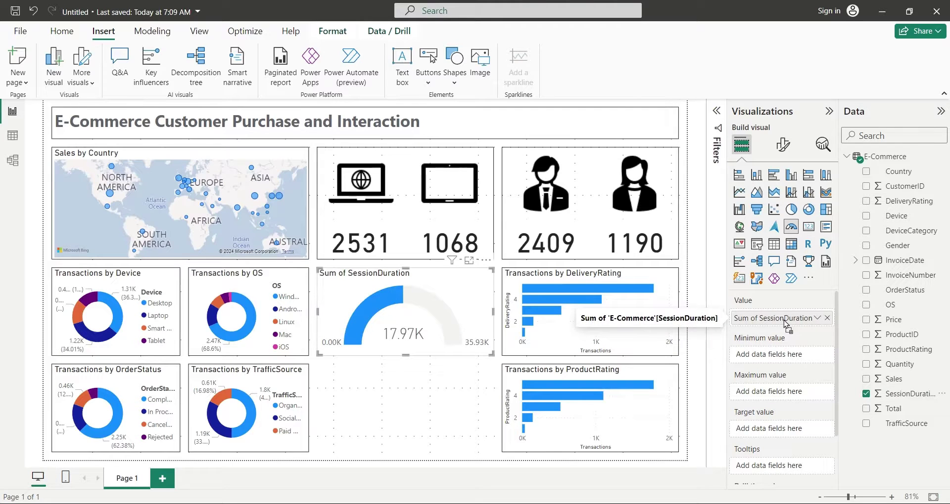
{"action": "left_click", "coordinate": [817, 319]}
{"action": "left_click", "coordinate": [853, 180]}
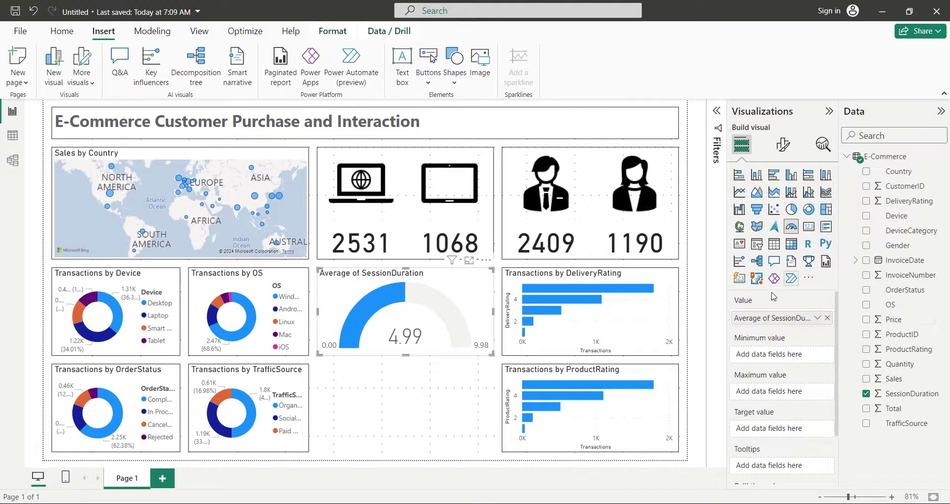
{"action": "double_click", "coordinate": [773, 319]}
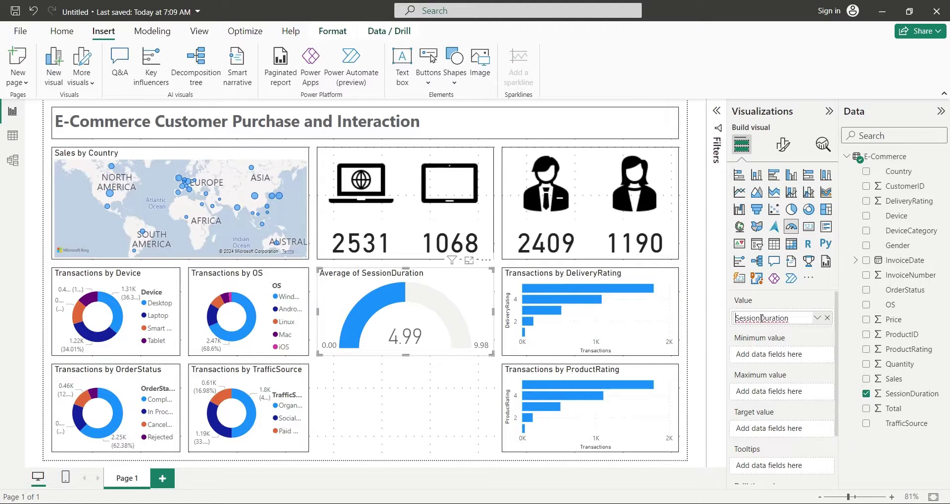
{"action": "left_click", "coordinate": [761, 319]}
{"action": "key", "text": "Return"}
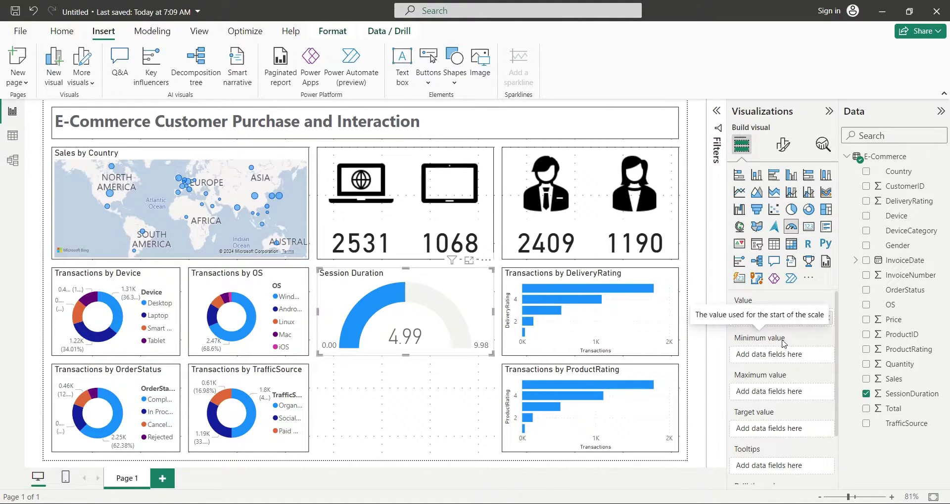
Set the gauge minimum and maximum to the smallest and largest SessionDuration, named Min and Max.
{"action": "left_click_drag", "start_coordinate": [889, 394], "coordinate": [791, 357]}
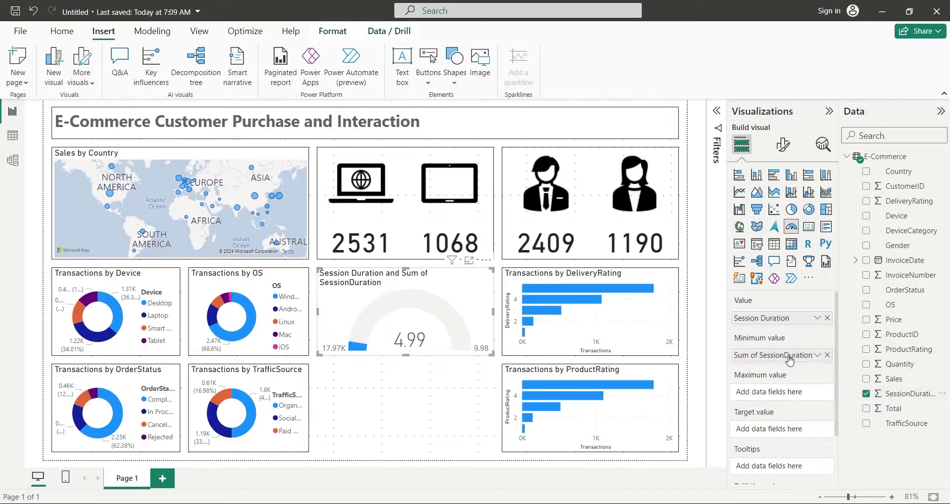
{"action": "left_click", "coordinate": [817, 356]}
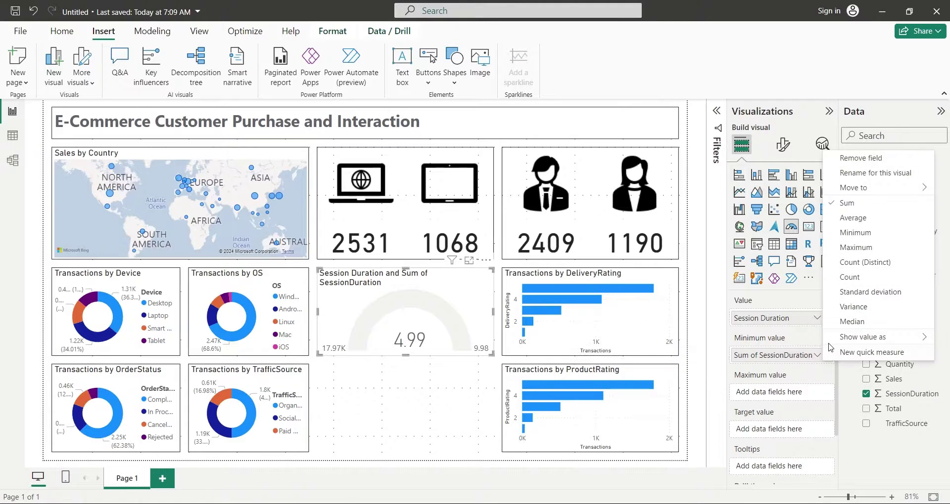
{"action": "left_click", "coordinate": [854, 233]}
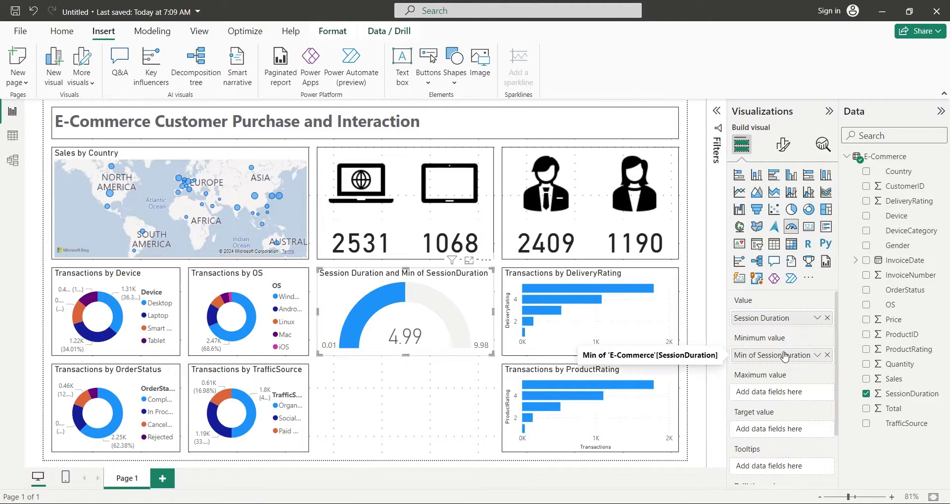
{"action": "double_click", "coordinate": [784, 356]}
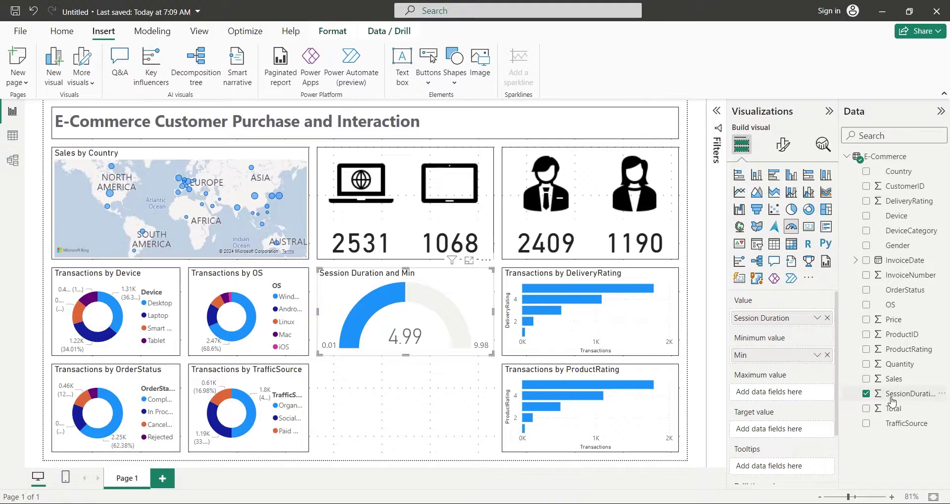
{"action": "left_click_drag", "start_coordinate": [898, 394], "coordinate": [764, 392]}
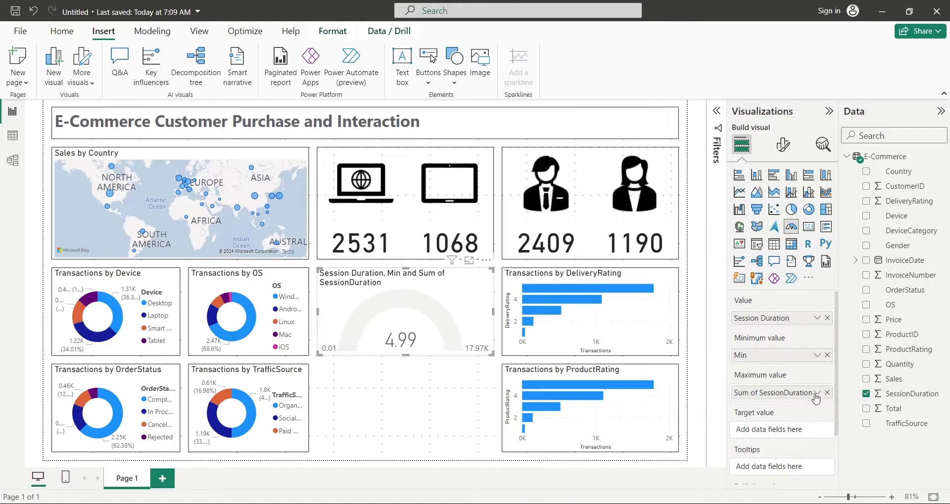
{"action": "left_click", "coordinate": [817, 393]}
{"action": "left_click", "coordinate": [855, 286]}
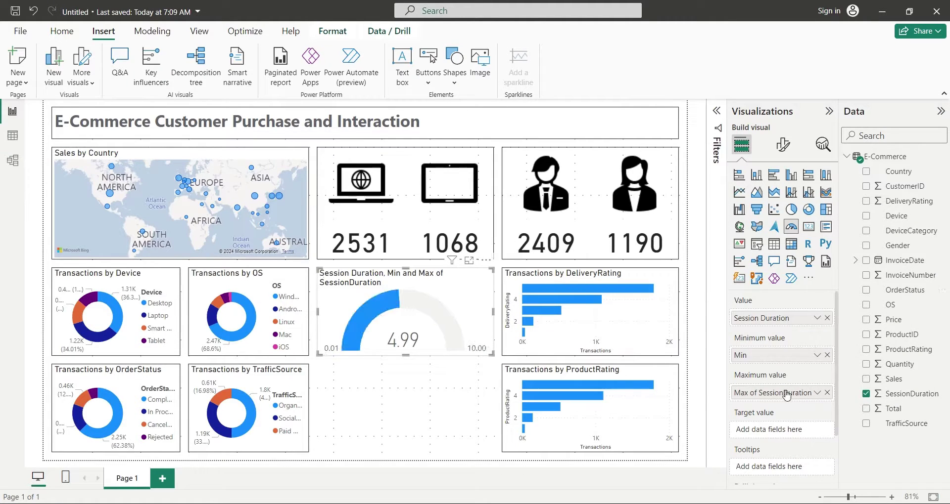
{"action": "double_click", "coordinate": [786, 393]}
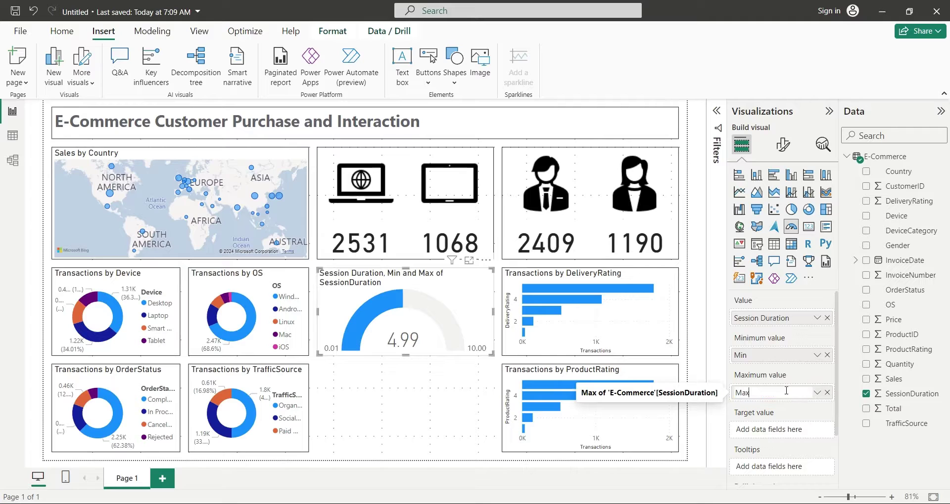
{"action": "key", "text": "Return"}
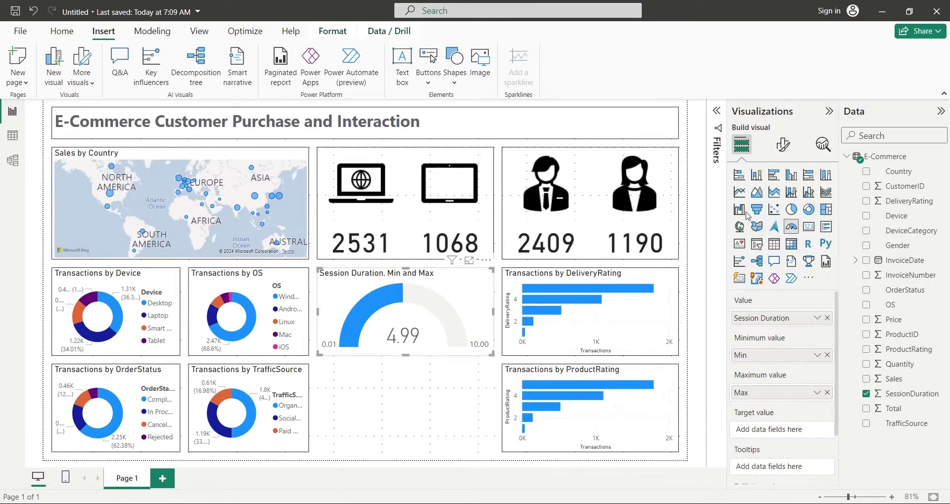
Turn on a visual border around the gauge.
{"action": "left_click", "coordinate": [788, 148]}
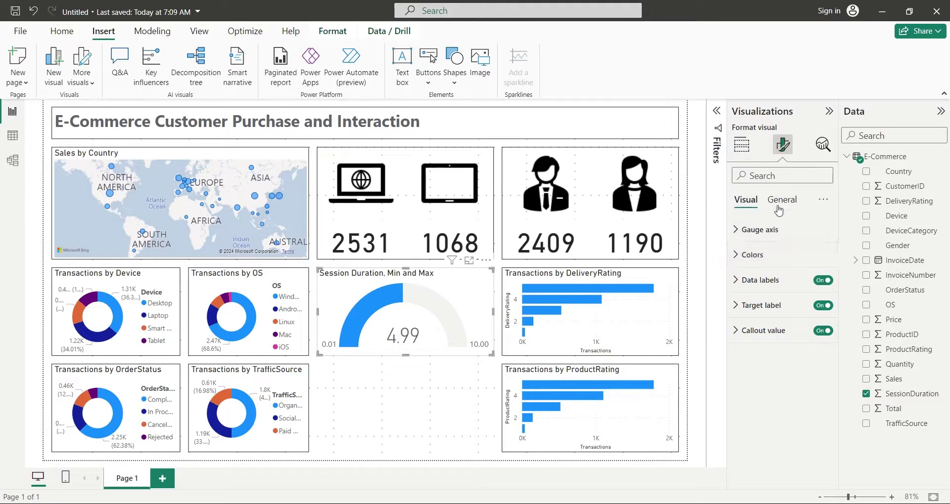
{"action": "left_click", "coordinate": [781, 200]}
{"action": "left_click", "coordinate": [756, 281]}
{"action": "left_click", "coordinate": [816, 411]}
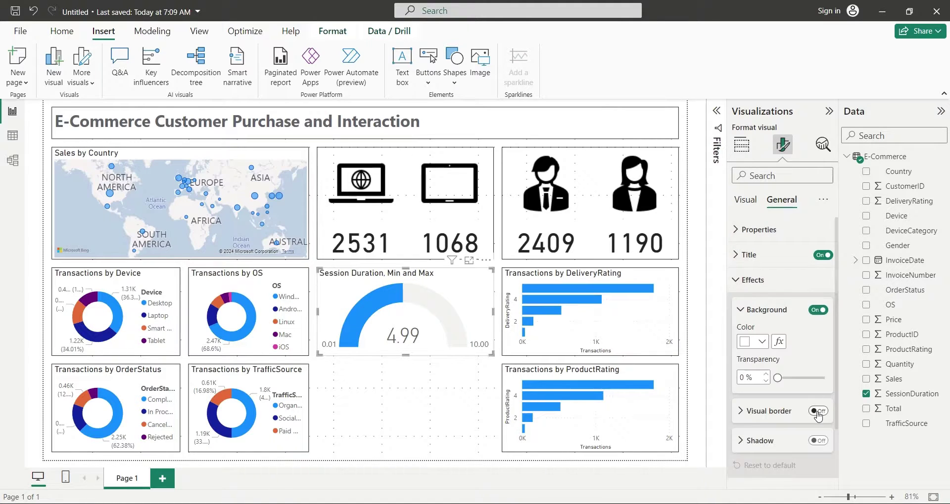
{"action": "left_click", "coordinate": [741, 144]}
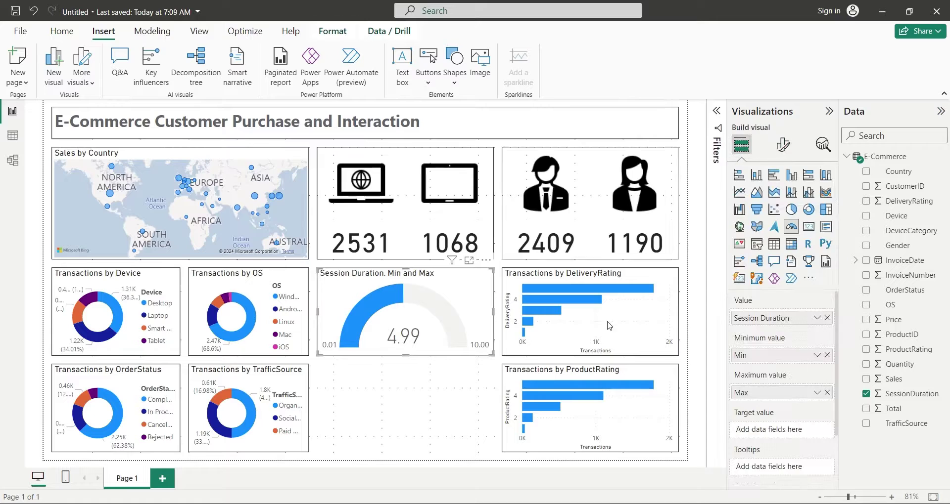
Copy the Transactions by ProductRating bar chart into the empty bottom slot as a line and clustered column chart.
{"action": "left_click", "coordinate": [437, 424]}
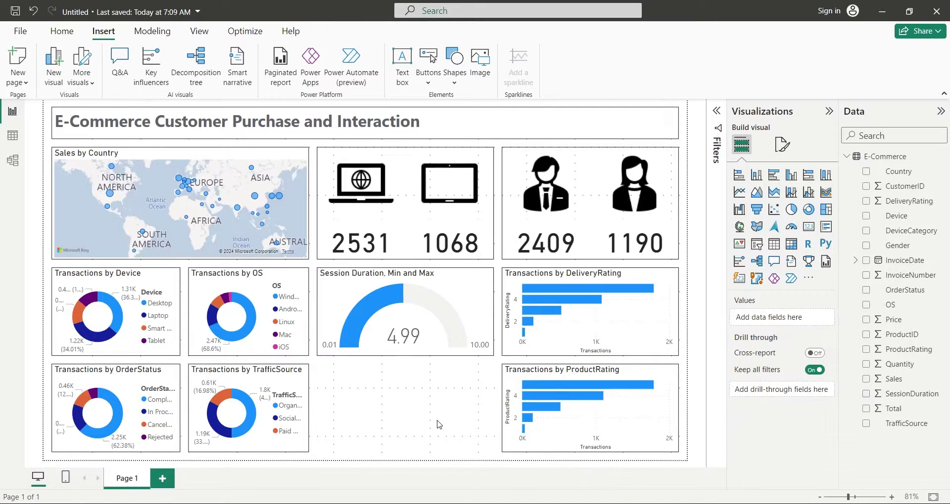
{"action": "left_click", "coordinate": [533, 376]}
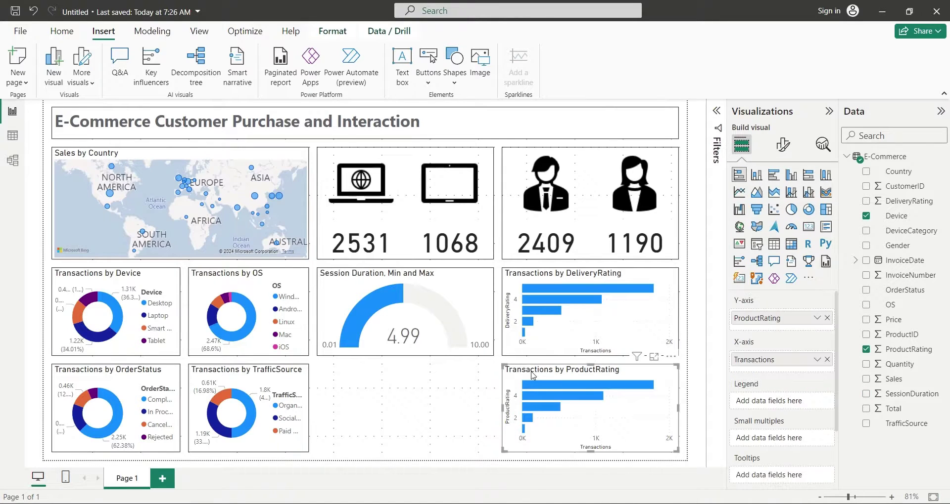
{"action": "left_click_drag", "start_coordinate": [532, 375], "coordinate": [342, 372]}
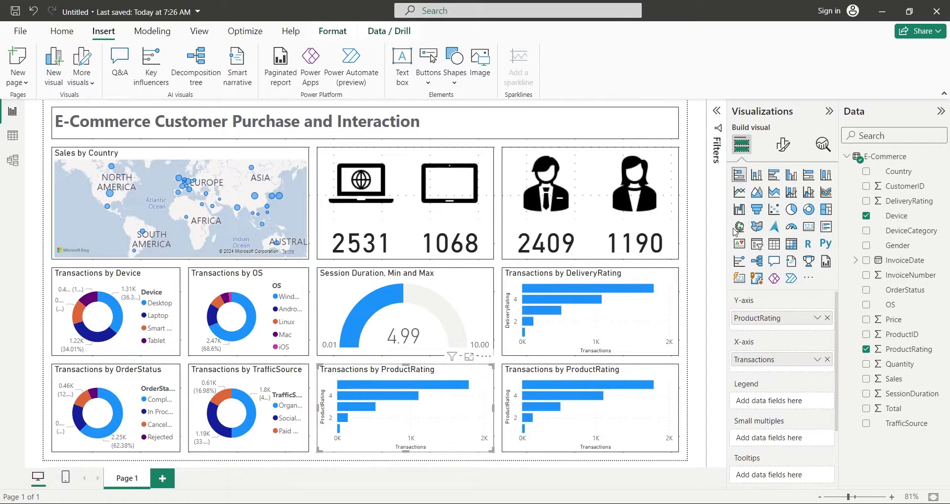
{"action": "left_click", "coordinate": [808, 195]}
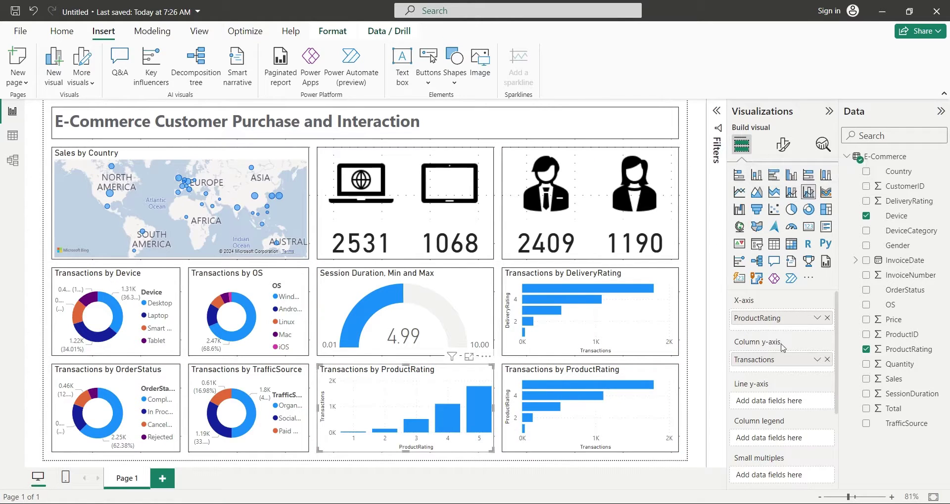
Replace the copied fields with InvoiceDate on the x-axis, keeping only Year.
{"action": "left_click", "coordinate": [827, 360]}
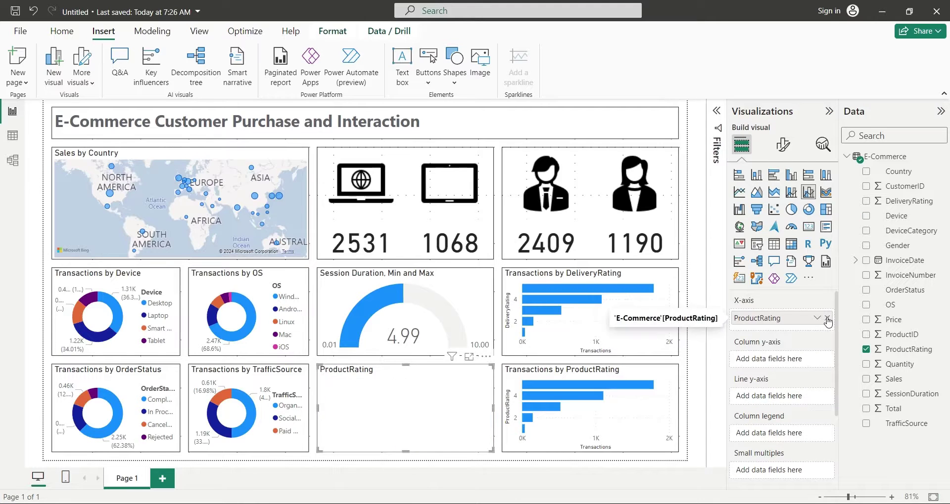
{"action": "left_click", "coordinate": [827, 318]}
{"action": "left_click_drag", "start_coordinate": [903, 263], "coordinate": [783, 317]}
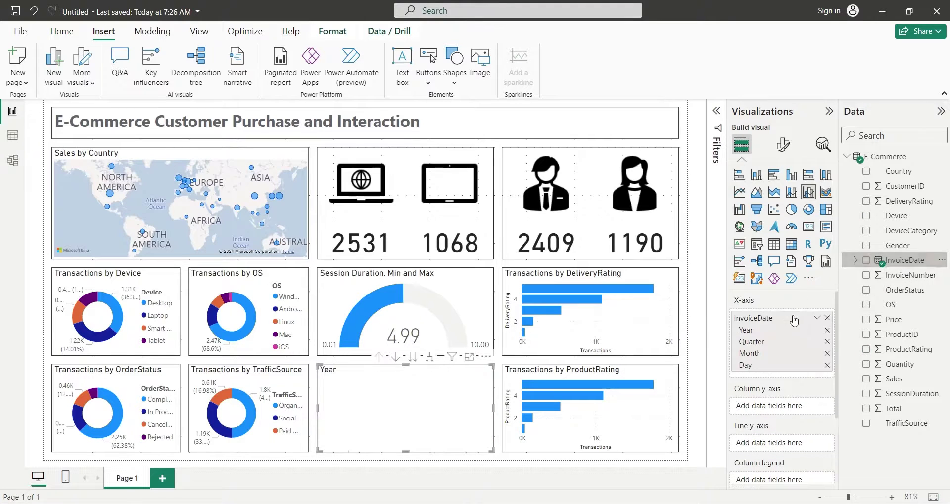
{"action": "left_click", "coordinate": [827, 342]}
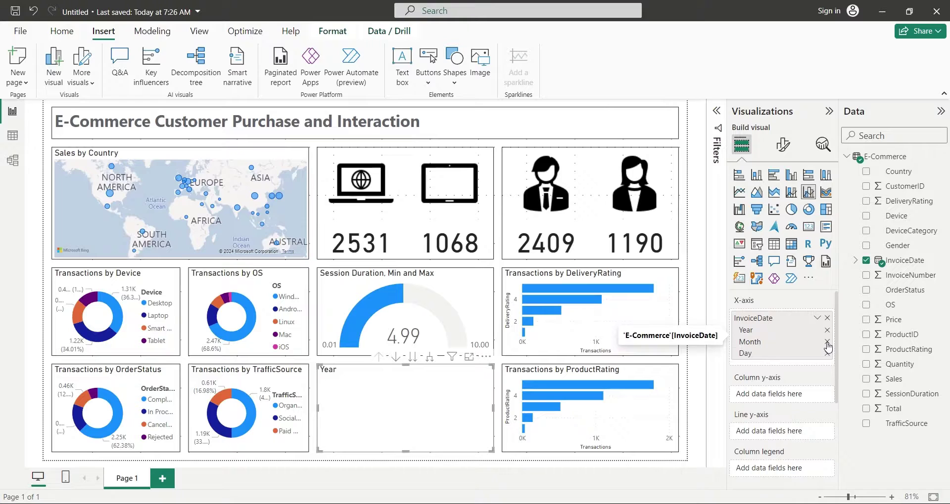
{"action": "left_click", "coordinate": [827, 342]}
{"action": "left_click", "coordinate": [827, 343]}
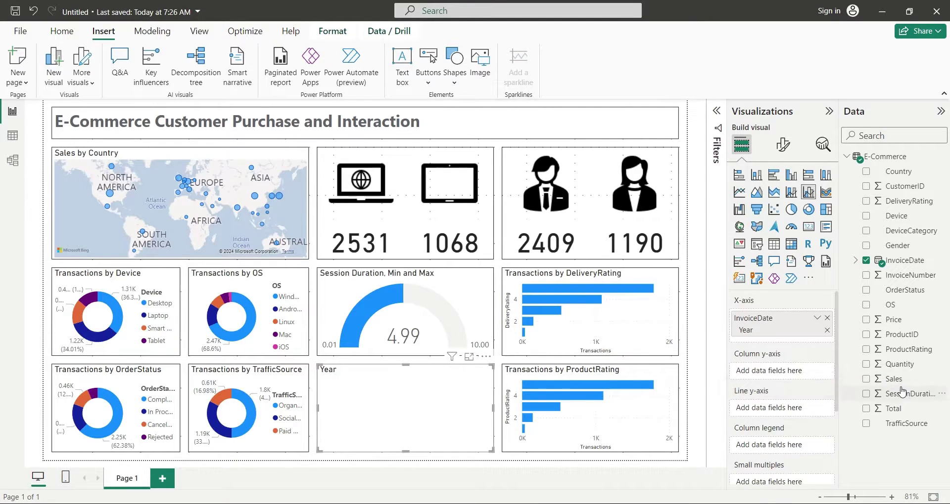
Plot Total as columns renamed 'Total Sales' and Quantity as the line.
{"action": "left_click_drag", "start_coordinate": [893, 408], "coordinate": [772, 373]}
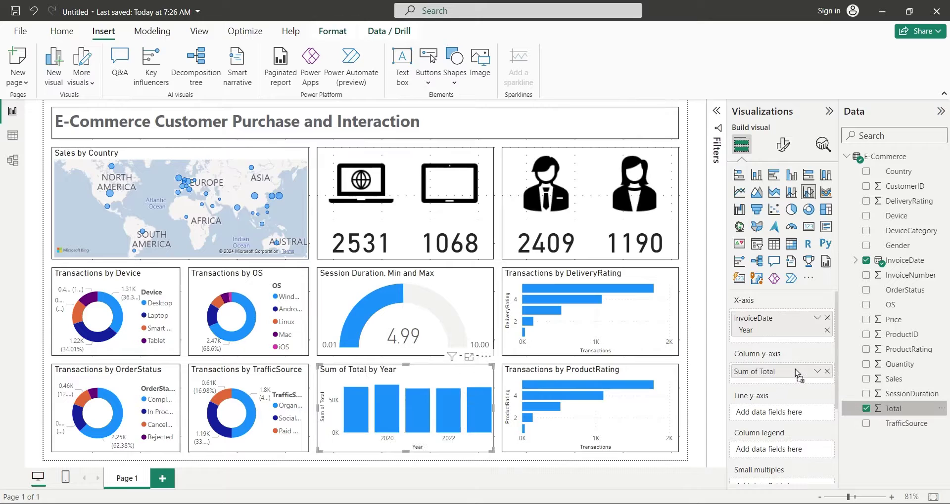
{"action": "double_click", "coordinate": [776, 375]}
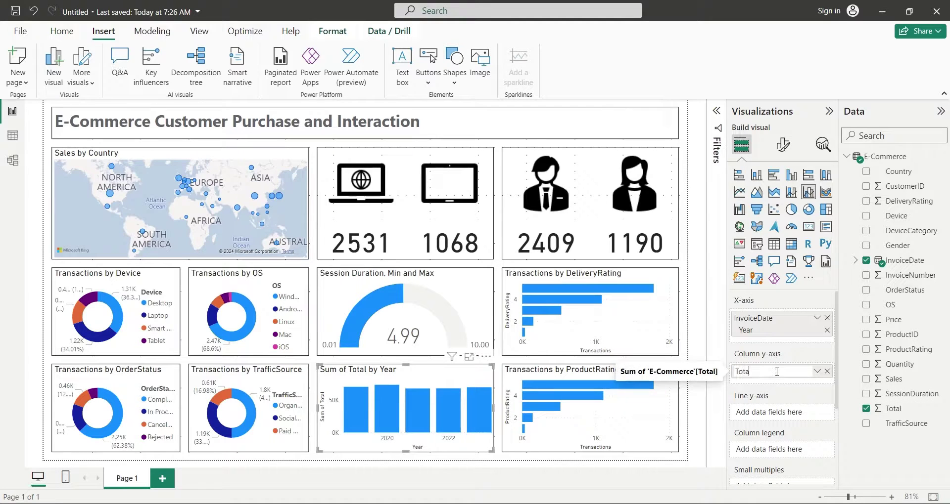
{"action": "type", "text": "Total Sales"}
{"action": "key", "text": "Return"}
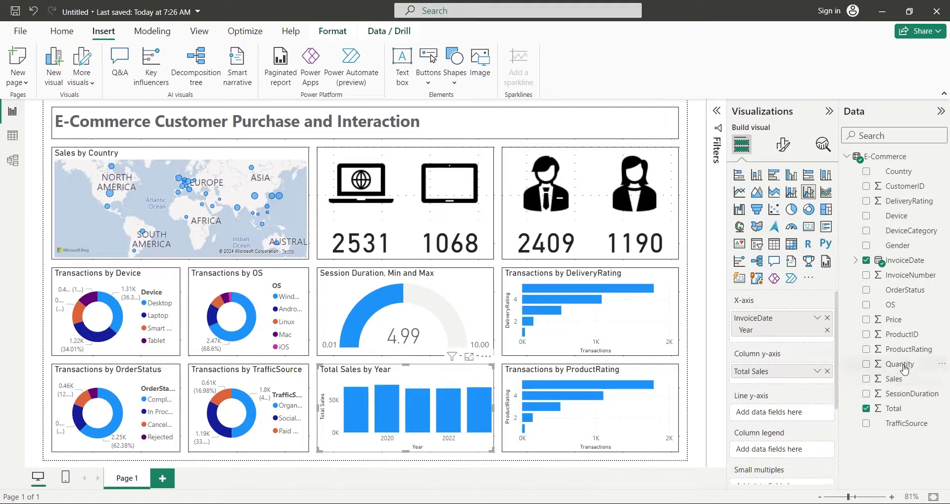
{"action": "left_click_drag", "start_coordinate": [904, 369], "coordinate": [789, 413]}
{"action": "double_click", "coordinate": [793, 418]}
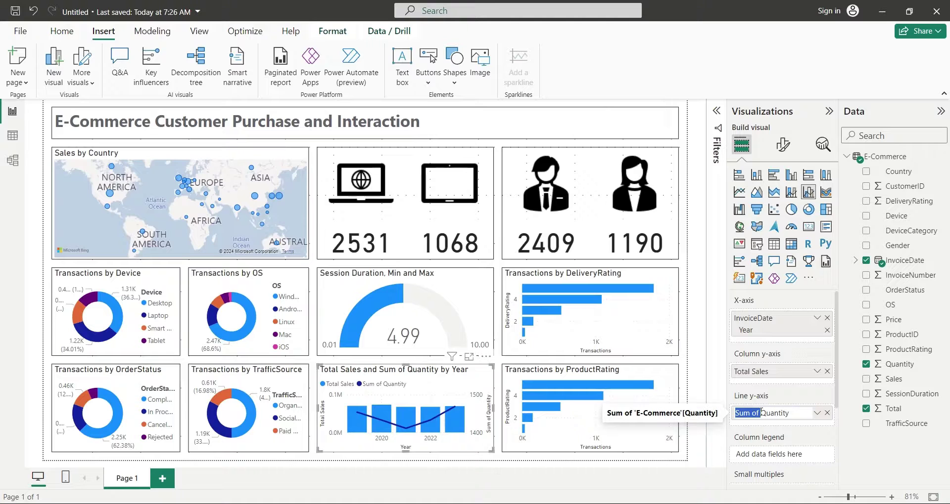
{"action": "key", "text": "Return"}
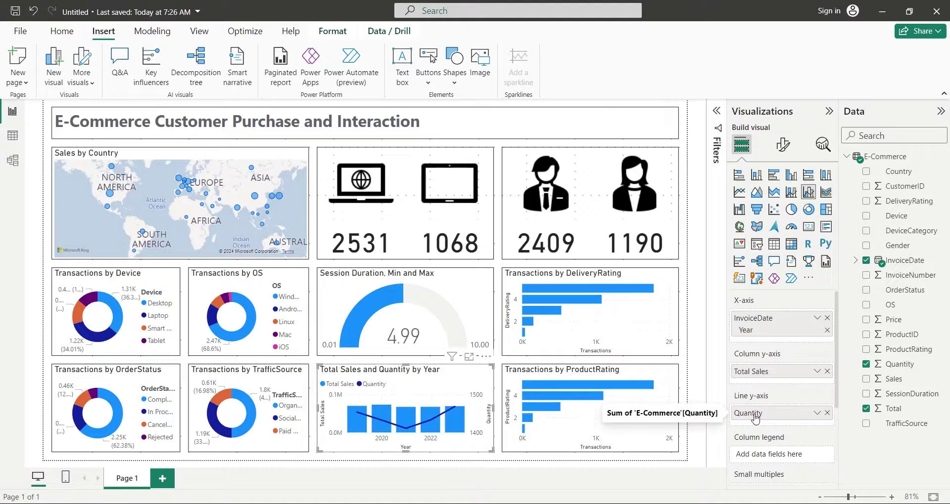
Cross-filter the dashboard by picking various country bubbles on the Sales by Country map, then clear it.
{"action": "left_click", "coordinate": [710, 450]}
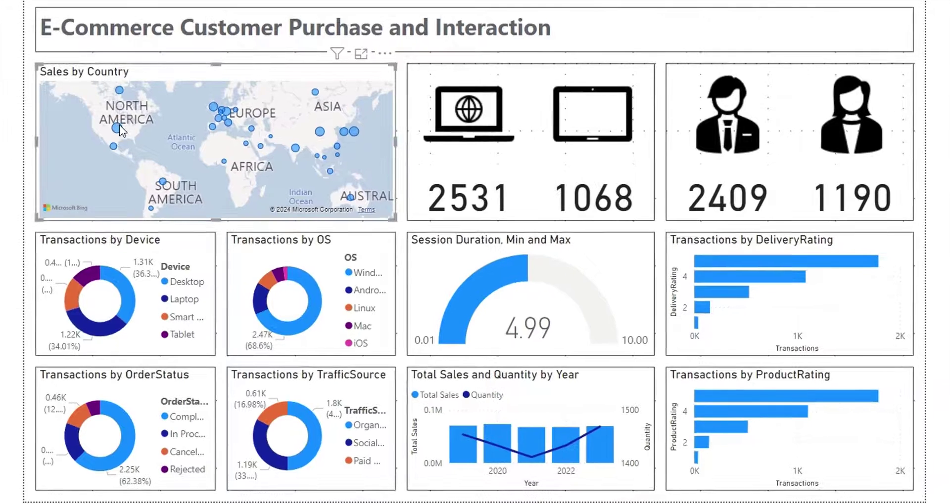
{"action": "left_click", "coordinate": [116, 131]}
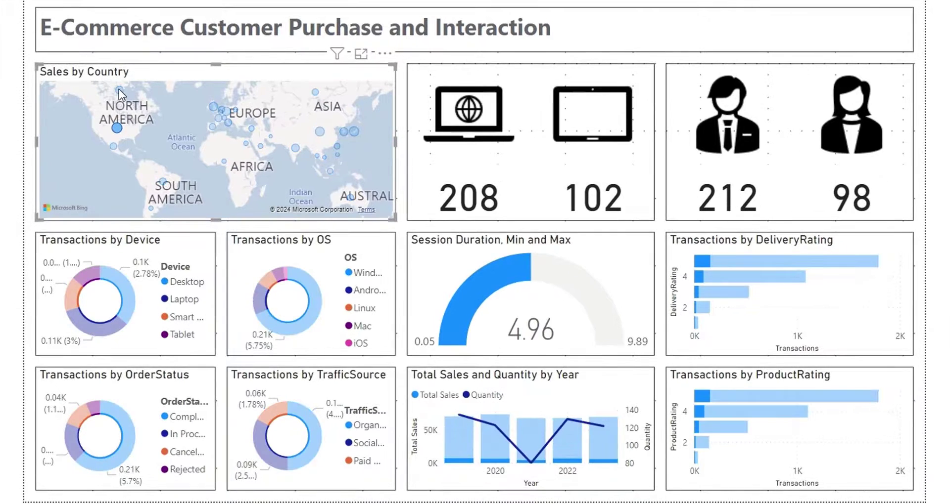
{"action": "left_click", "coordinate": [218, 117]}
{"action": "left_click", "coordinate": [209, 114]}
{"action": "left_click", "coordinate": [251, 128]}
{"action": "left_click", "coordinate": [319, 131]}
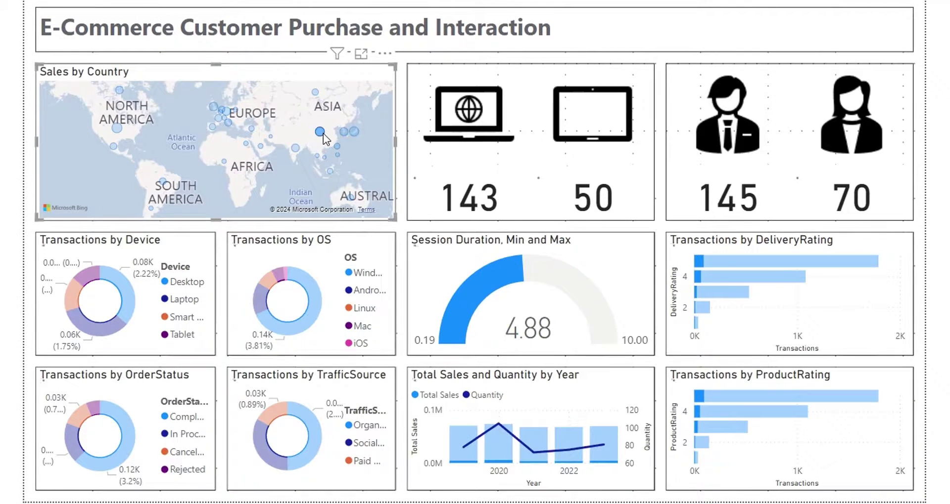
{"action": "left_click", "coordinate": [337, 146]}
{"action": "left_click", "coordinate": [353, 132]}
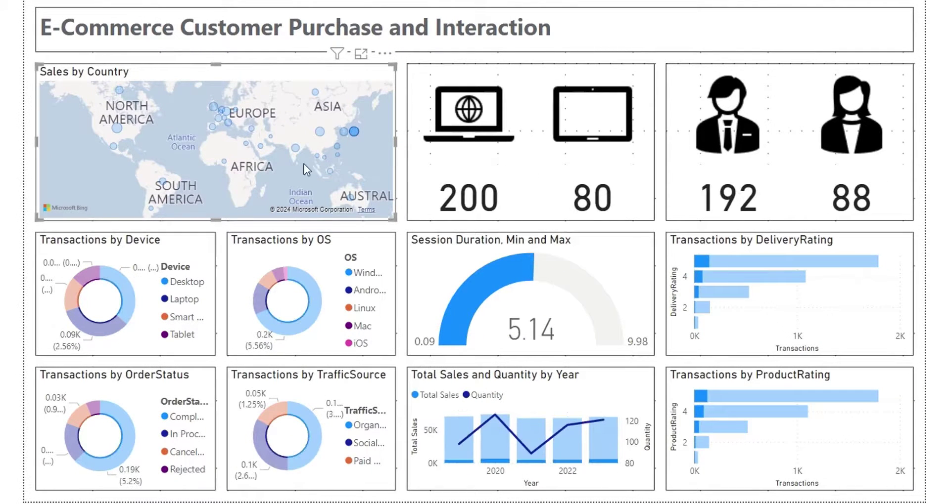
{"action": "left_click", "coordinate": [319, 131]}
{"action": "left_click", "coordinate": [315, 93]}
{"action": "left_click", "coordinate": [116, 128]}
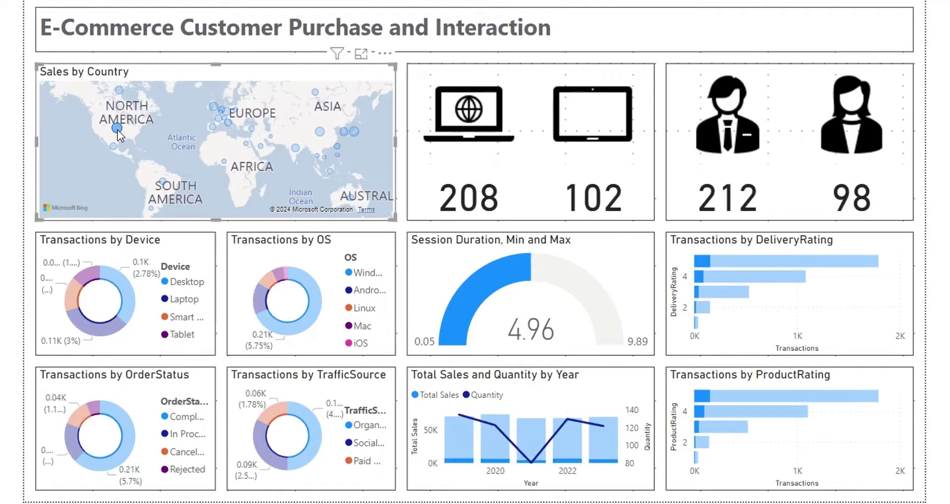
{"action": "left_click", "coordinate": [47, 213]}
Filter the dashboard by device type slices in the Transactions by Device donut, ending on Smart phone.
{"action": "left_click", "coordinate": [74, 296]}
{"action": "left_click", "coordinate": [77, 311]}
{"action": "left_click", "coordinate": [88, 275]}
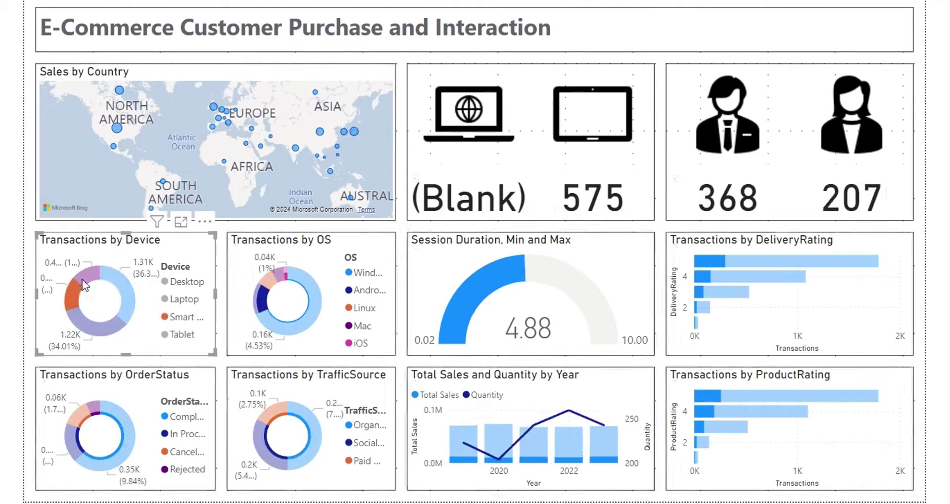